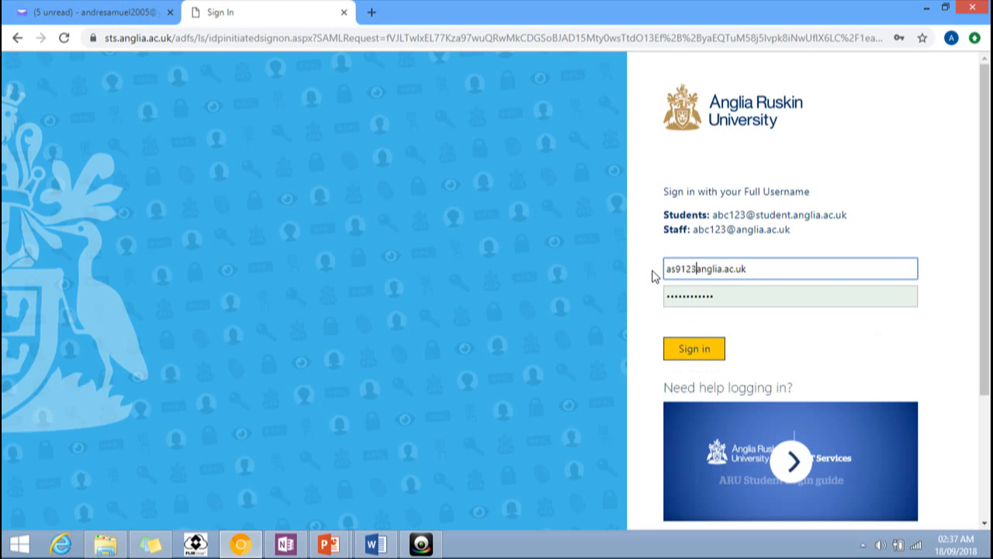
Step: Sign in to the Anglia Ruskin account using Chrome's saved vle.anglia.ac.uk password
{"action": "left_click", "coordinate": [743, 295]}
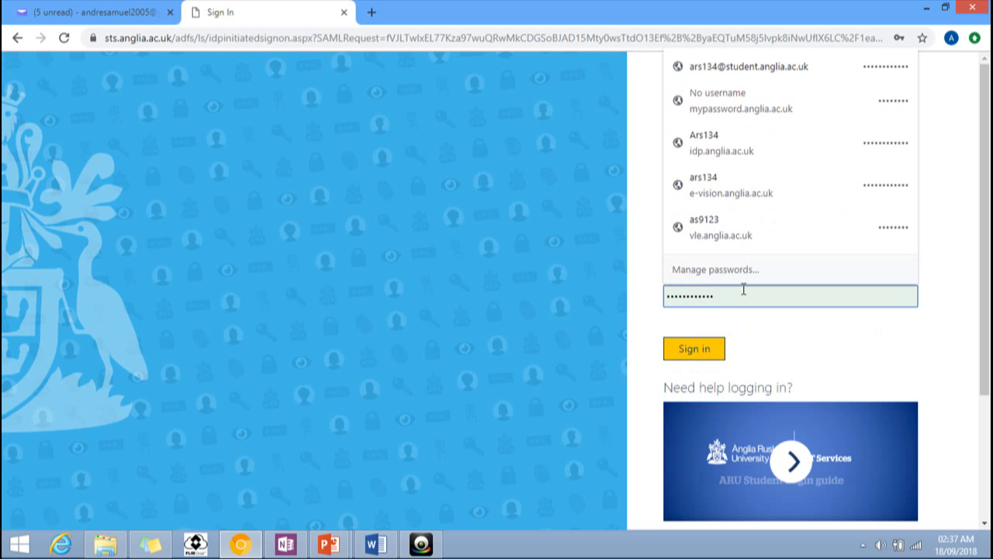
{"action": "left_click", "coordinate": [714, 233]}
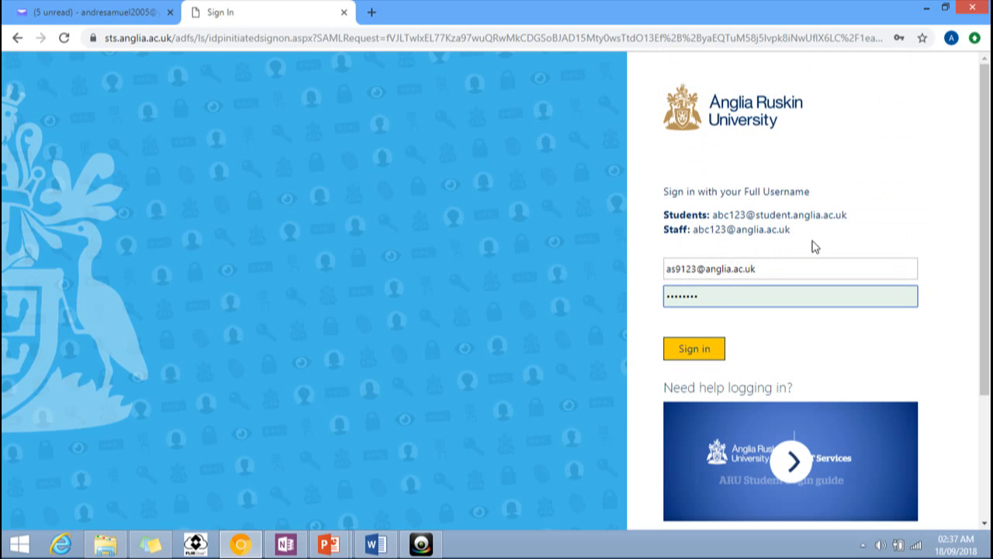
{"action": "left_click", "coordinate": [690, 349]}
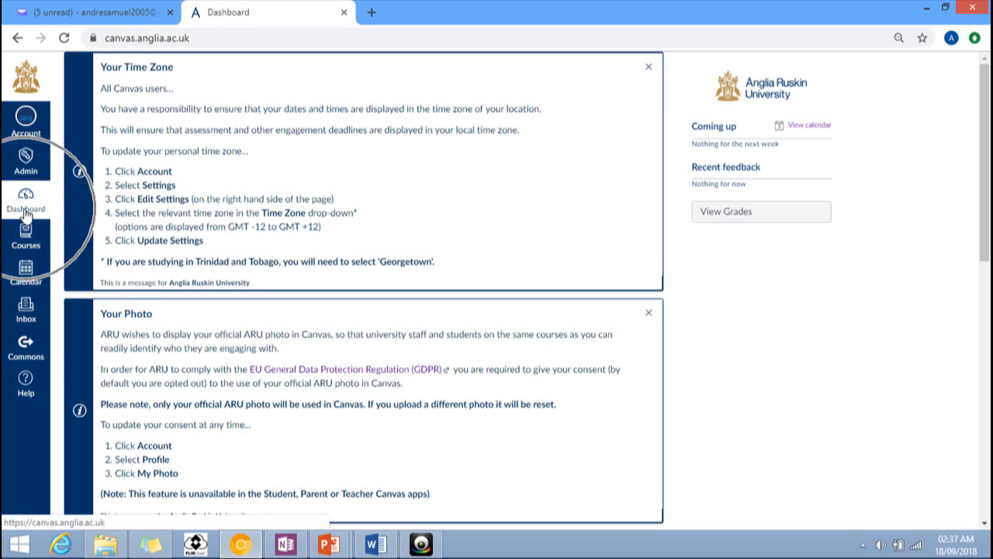
Step: Open the Decision Making and Problem Solving course card from the Dashboard
{"action": "scroll", "coordinate": [273, 199], "scroll_direction": "down", "scroll_amount": 5}
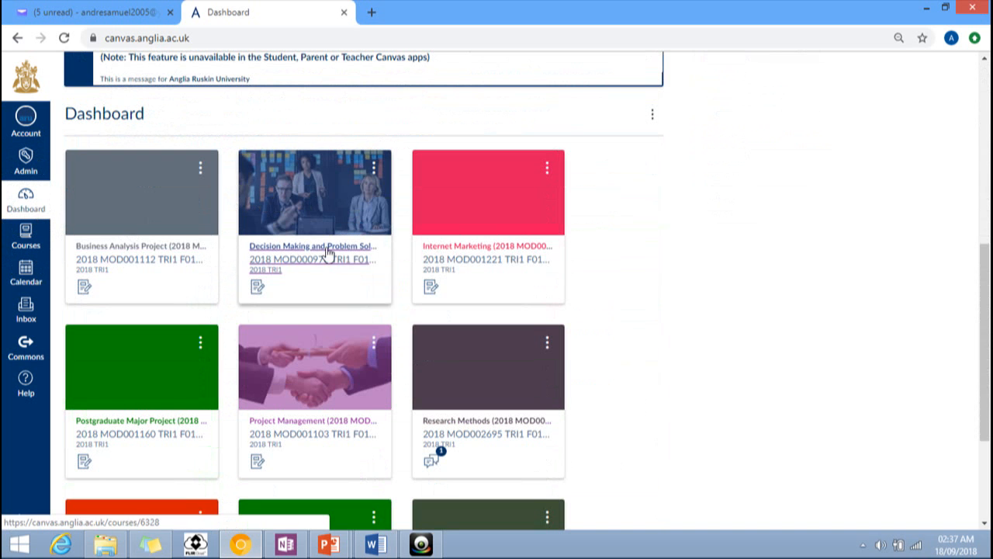
{"action": "left_click", "coordinate": [510, 246]}
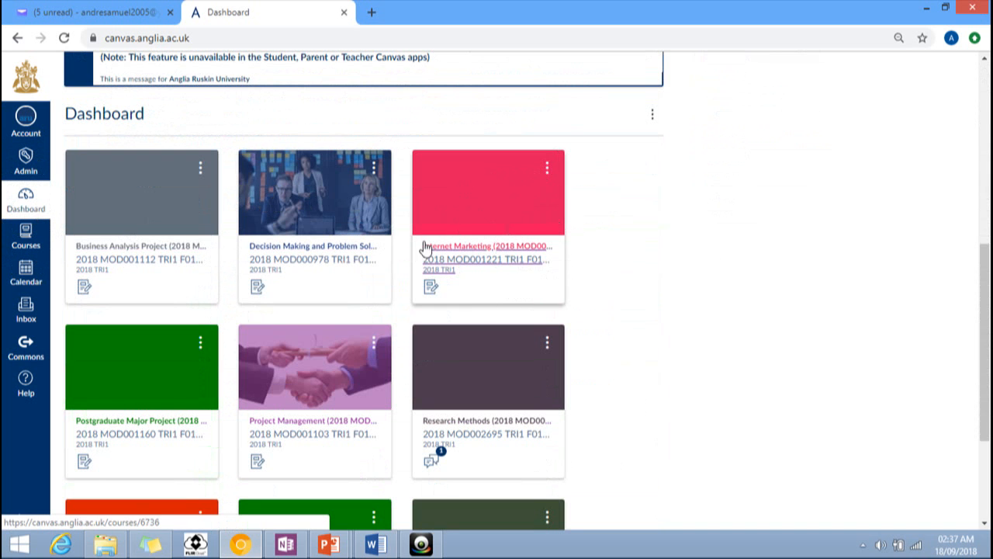
{"action": "left_click", "coordinate": [346, 252]}
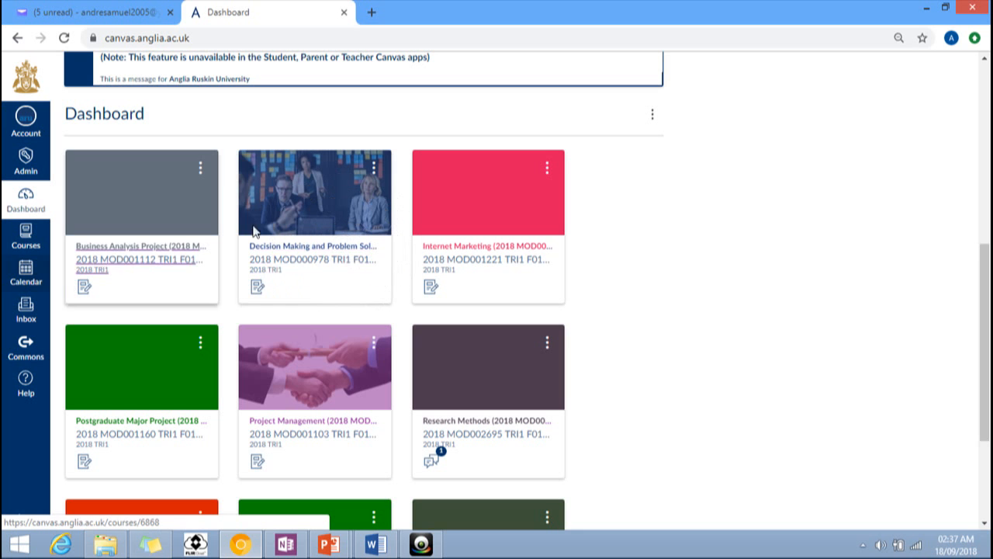
{"action": "left_click", "coordinate": [297, 264]}
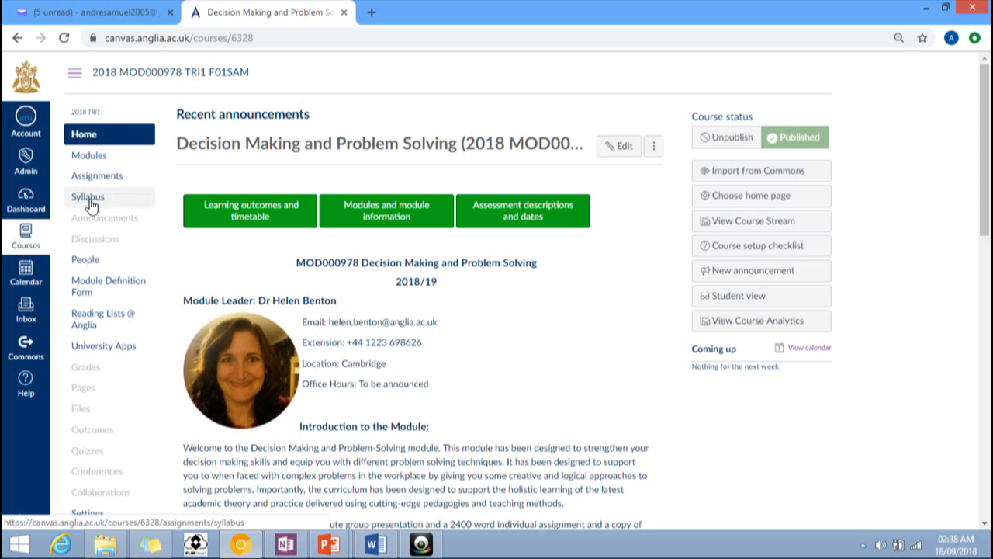
Step: Browse the course navigation sections and return to the course home page
{"action": "left_click", "coordinate": [91, 262]}
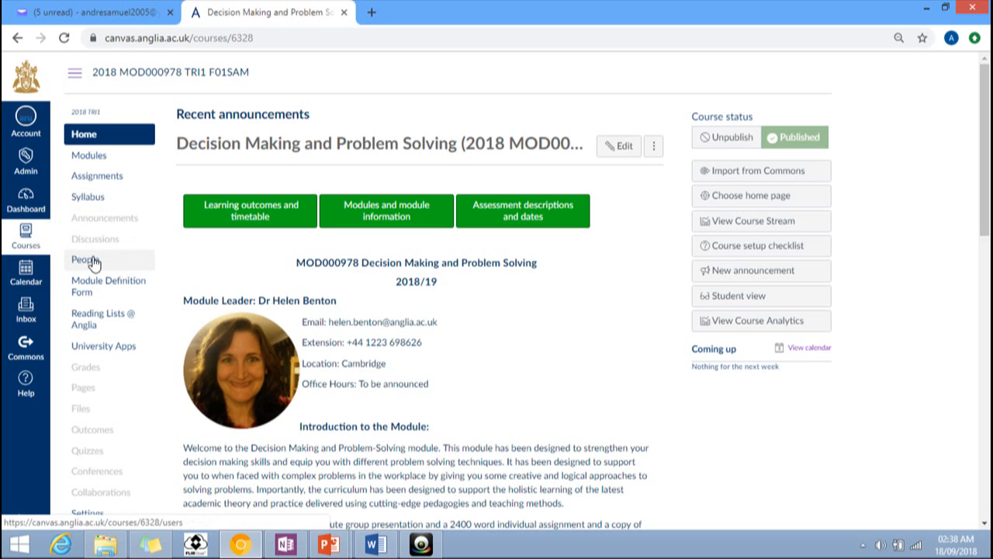
{"action": "left_click", "coordinate": [101, 283]}
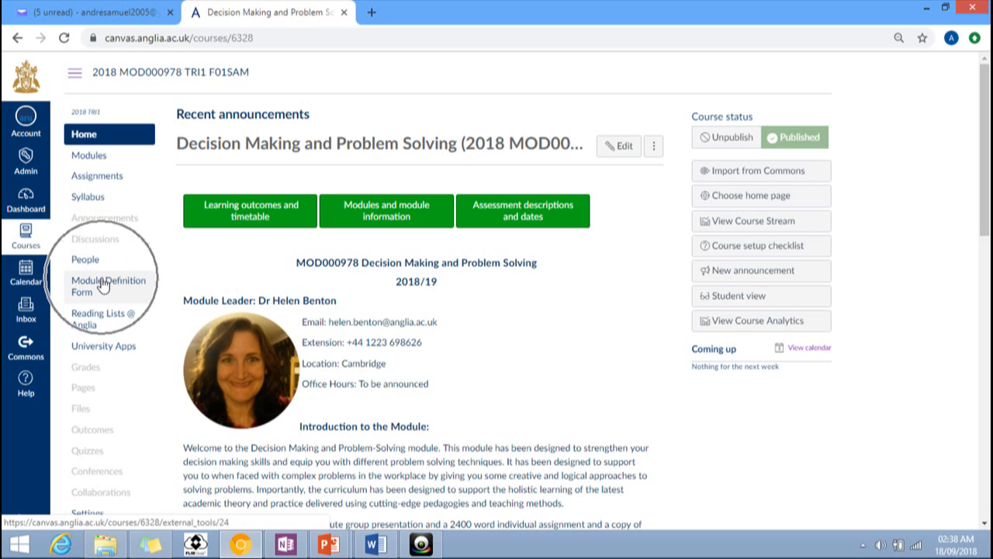
{"action": "left_click", "coordinate": [99, 319]}
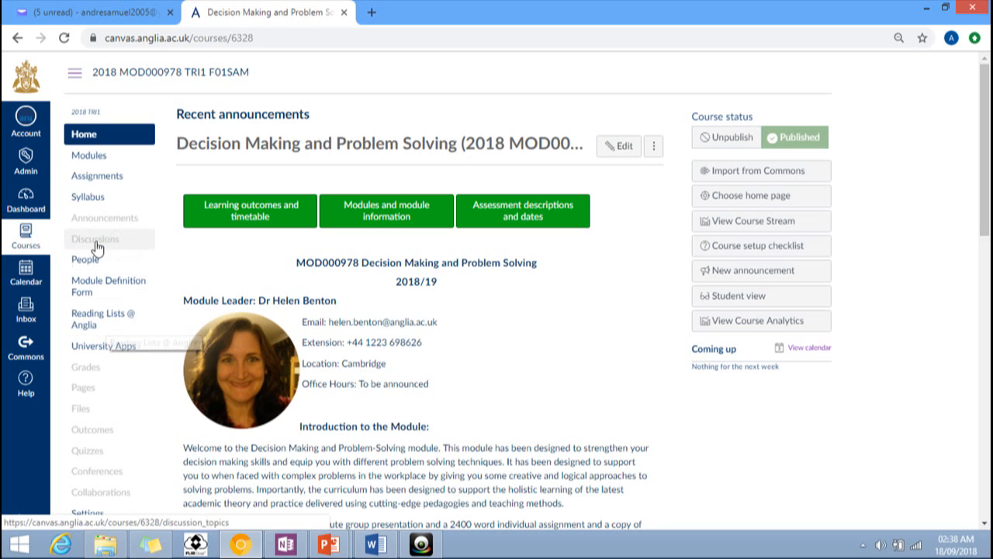
{"action": "left_click", "coordinate": [91, 156]}
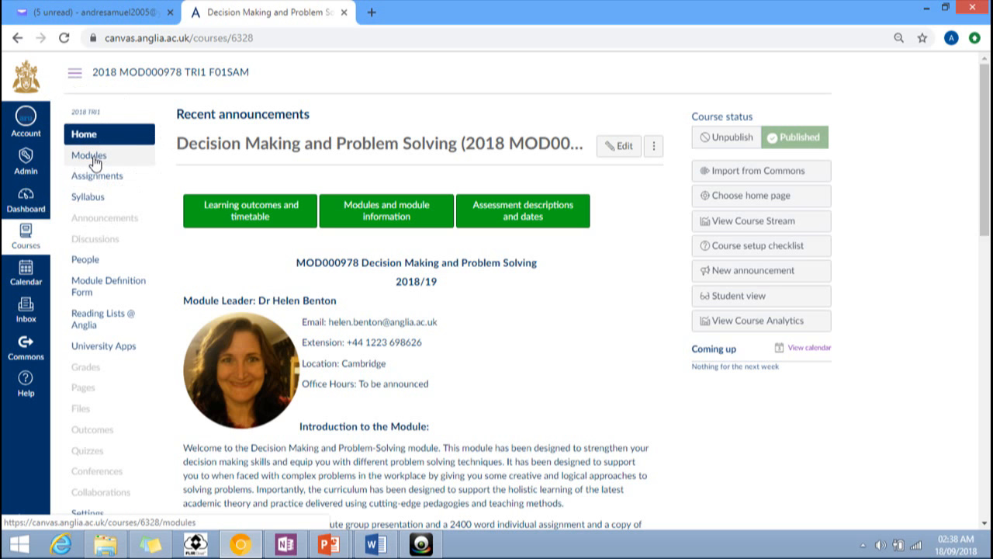
{"action": "left_click", "coordinate": [91, 158]}
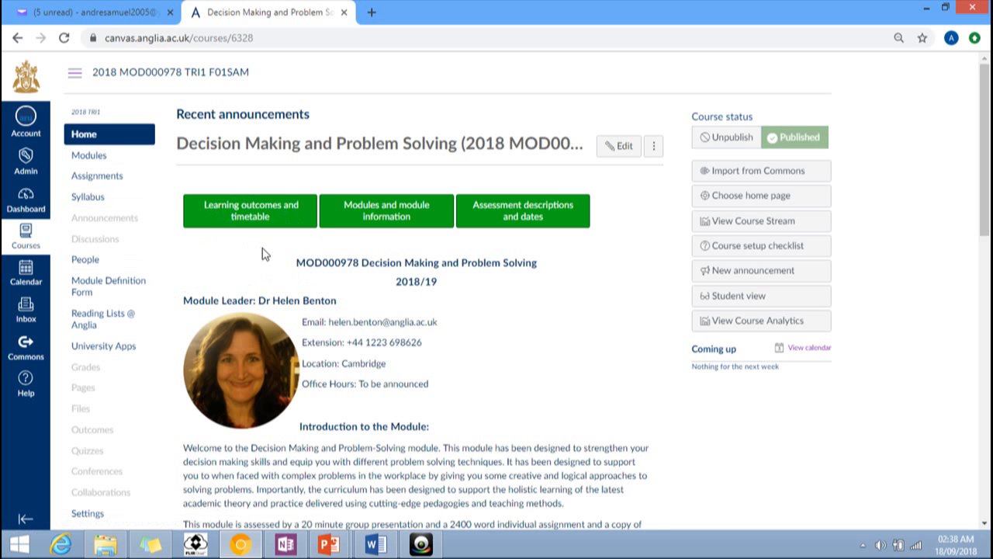
{"action": "scroll", "coordinate": [262, 252], "scroll_direction": "down", "scroll_amount": 1}
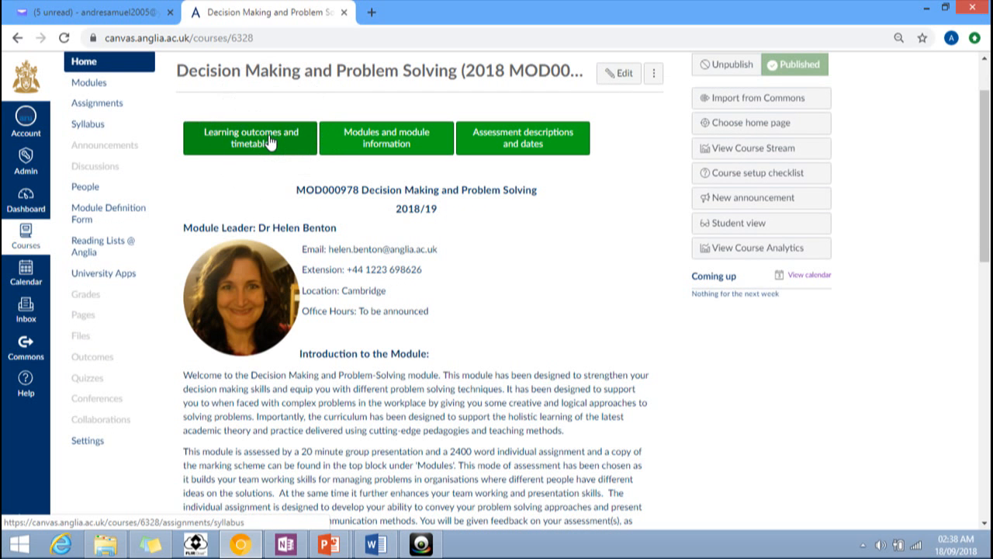
{"action": "left_click", "coordinate": [269, 142]}
{"action": "left_click", "coordinate": [92, 133]}
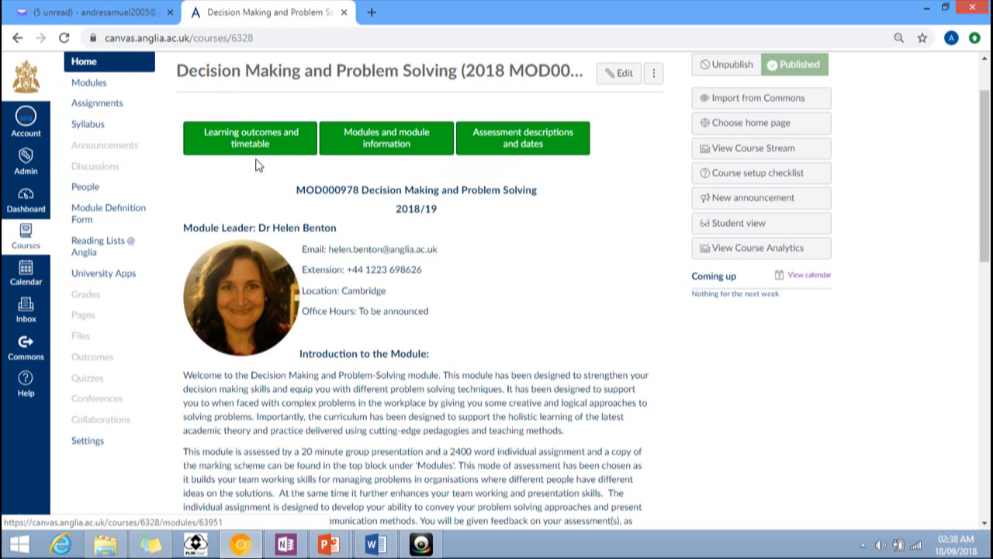
Step: Scroll through the home page content and open the Homepage in the editor
{"action": "scroll", "coordinate": [481, 192], "scroll_direction": "up", "scroll_amount": 1}
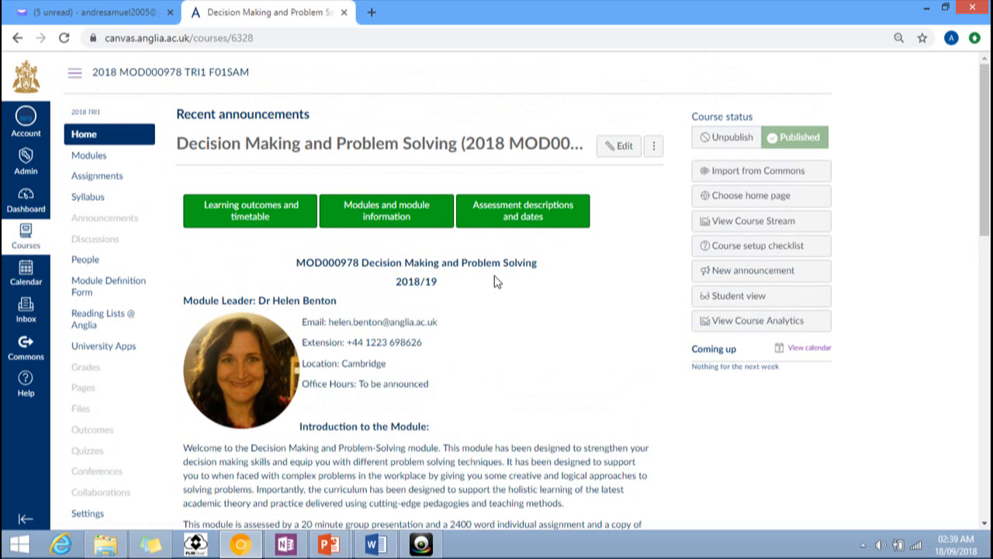
{"action": "scroll", "coordinate": [203, 247], "scroll_direction": "down", "scroll_amount": 1}
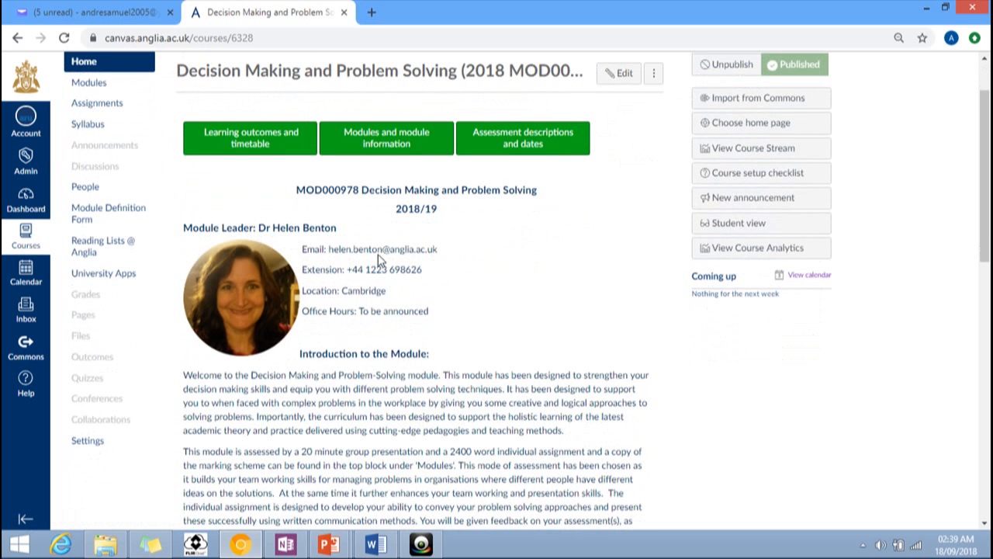
{"action": "scroll", "coordinate": [489, 276], "scroll_direction": "down", "scroll_amount": 8}
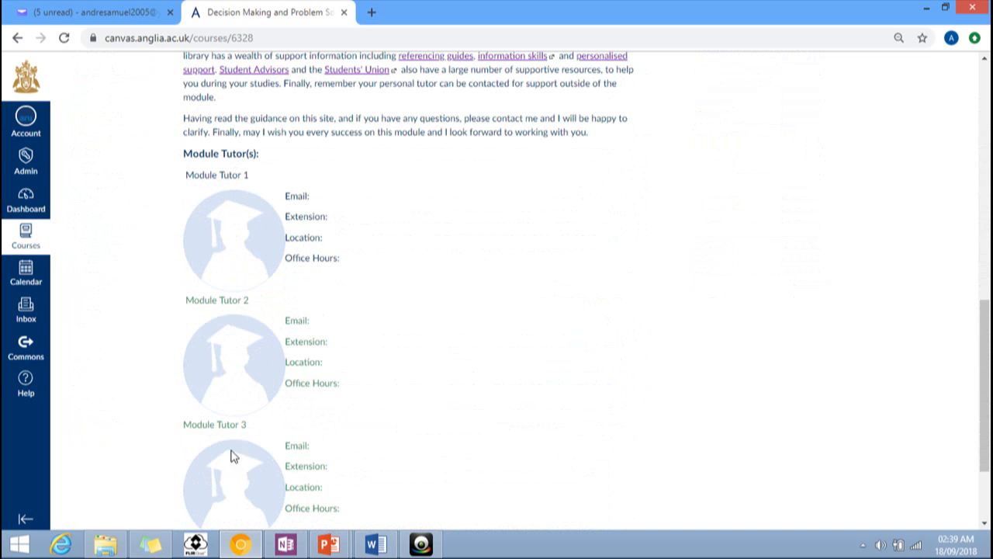
{"action": "scroll", "coordinate": [233, 475], "scroll_direction": "down", "scroll_amount": 1}
{"action": "scroll", "coordinate": [233, 473], "scroll_direction": "down", "scroll_amount": 2}
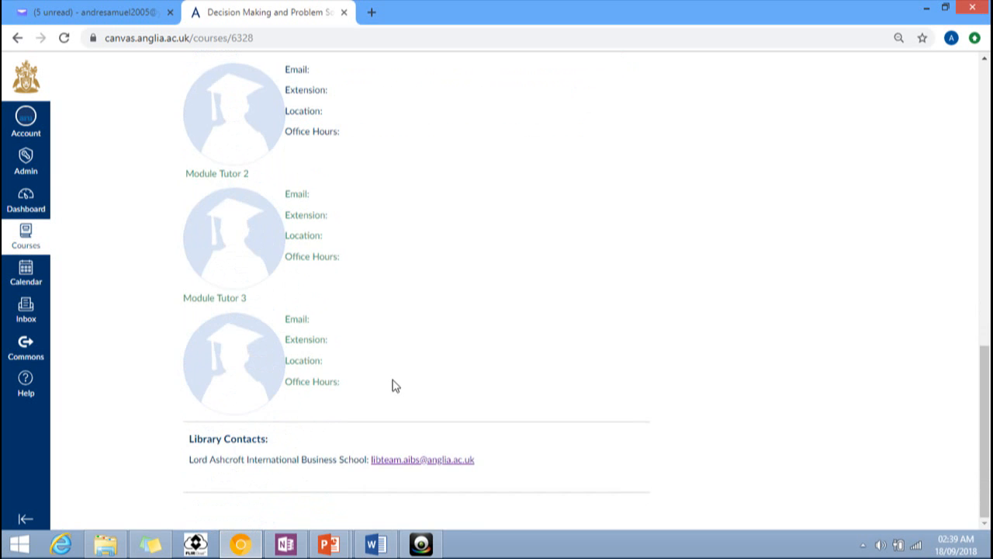
{"action": "scroll", "coordinate": [394, 386], "scroll_direction": "up", "scroll_amount": 2}
{"action": "scroll", "coordinate": [394, 386], "scroll_direction": "up", "scroll_amount": 4}
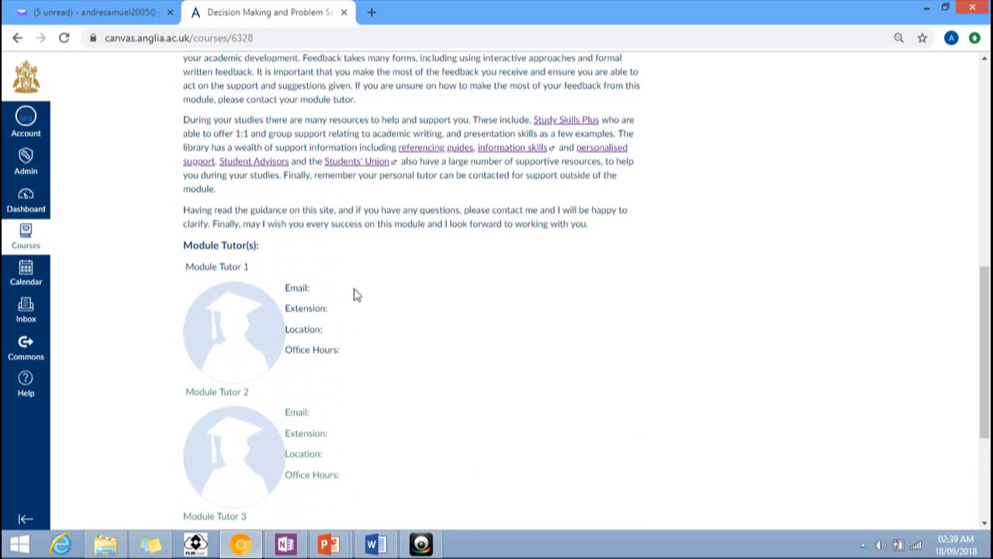
{"action": "scroll", "coordinate": [355, 293], "scroll_direction": "up", "scroll_amount": 7}
{"action": "scroll", "coordinate": [419, 279], "scroll_direction": "up", "scroll_amount": 5}
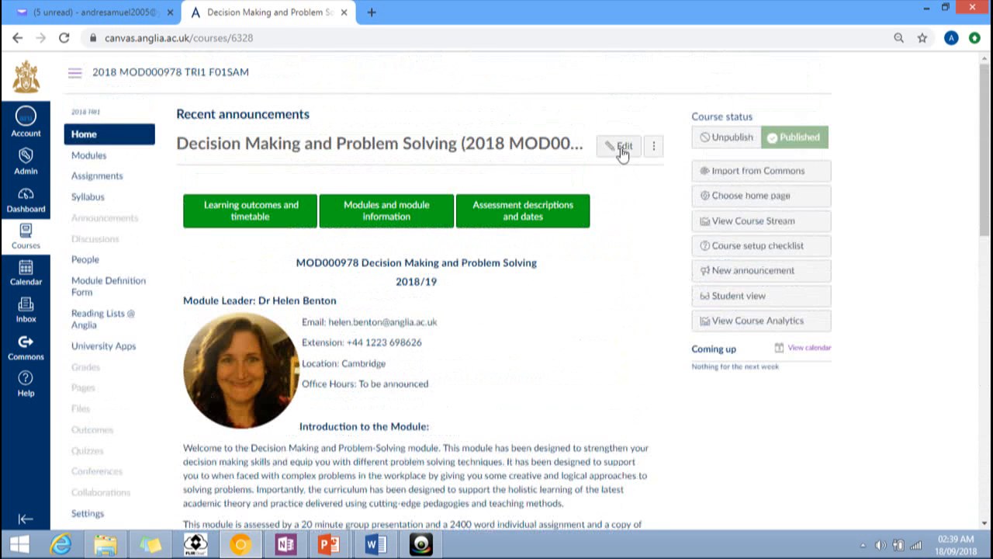
{"action": "left_click", "coordinate": [613, 148]}
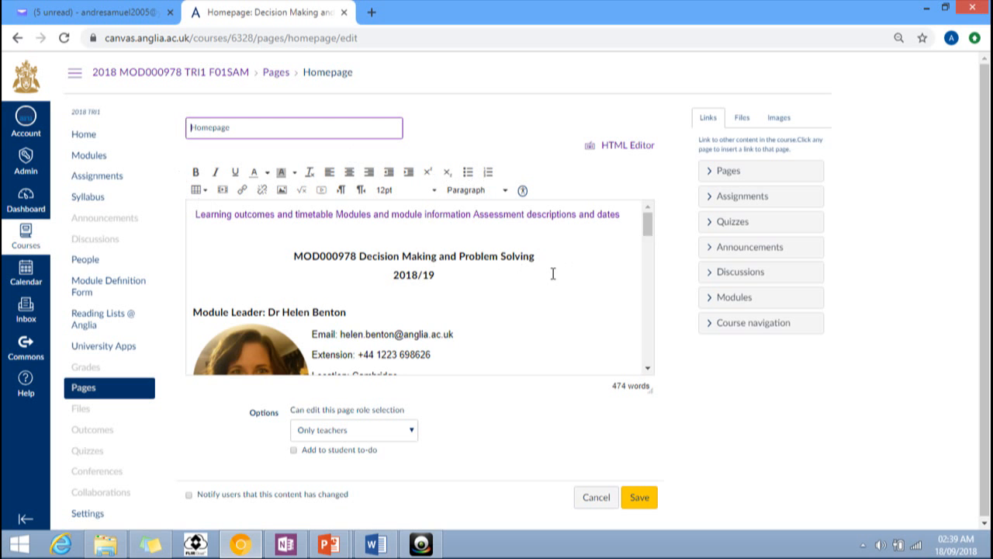
Step: Enter a module tutor's first name in the Homepage's Module Tutor(s) section
{"action": "scroll", "coordinate": [553, 274], "scroll_direction": "down", "scroll_amount": 10}
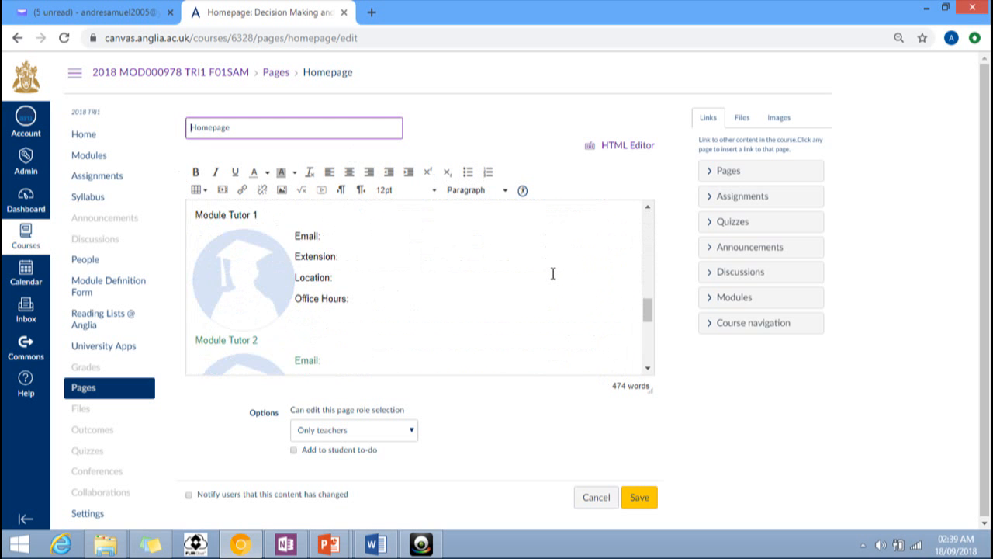
{"action": "scroll", "coordinate": [553, 274], "scroll_direction": "down", "scroll_amount": 2}
{"action": "scroll", "coordinate": [552, 272], "scroll_direction": "up", "scroll_amount": 4}
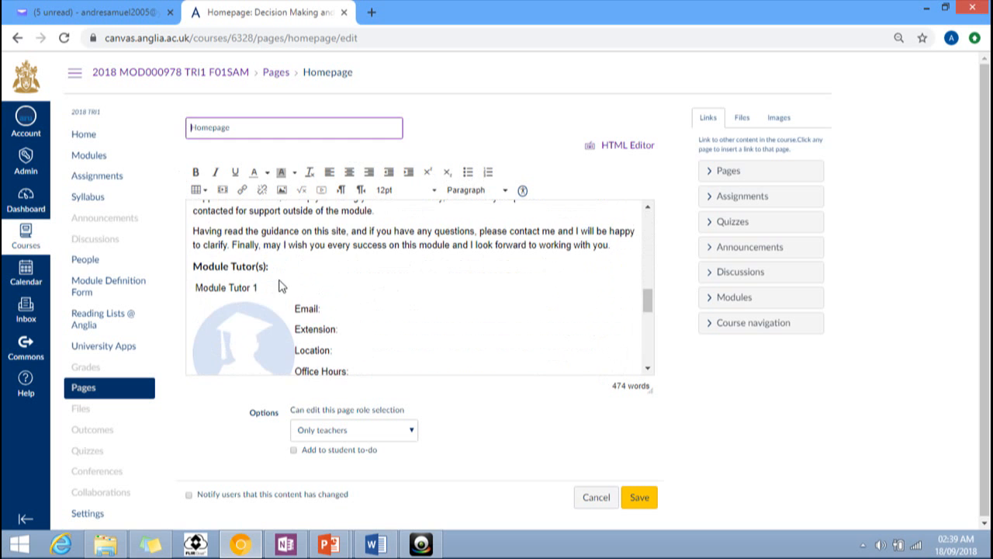
{"action": "left_click", "coordinate": [281, 287]}
{"action": "scroll", "coordinate": [333, 291], "scroll_direction": "down", "scroll_amount": 10}
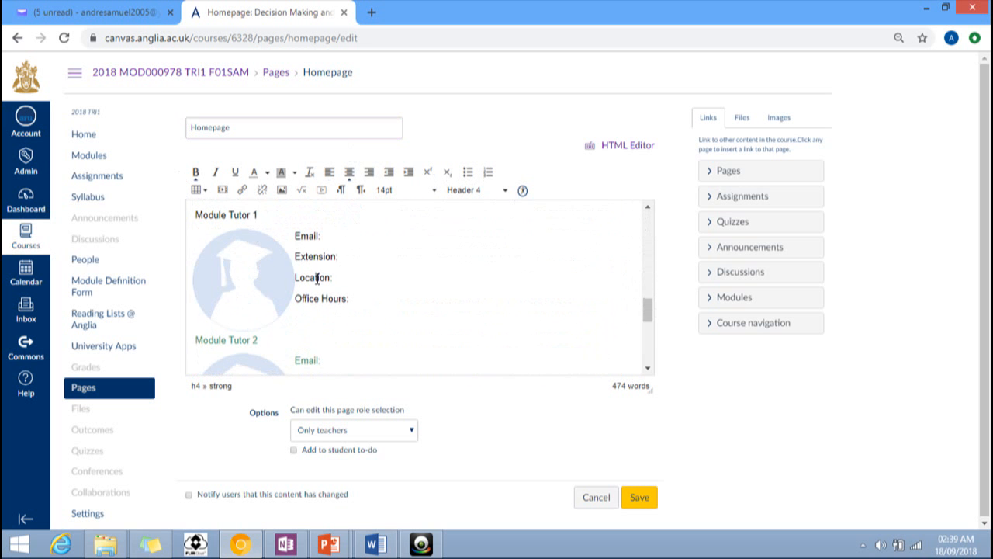
{"action": "left_click", "coordinate": [268, 221]}
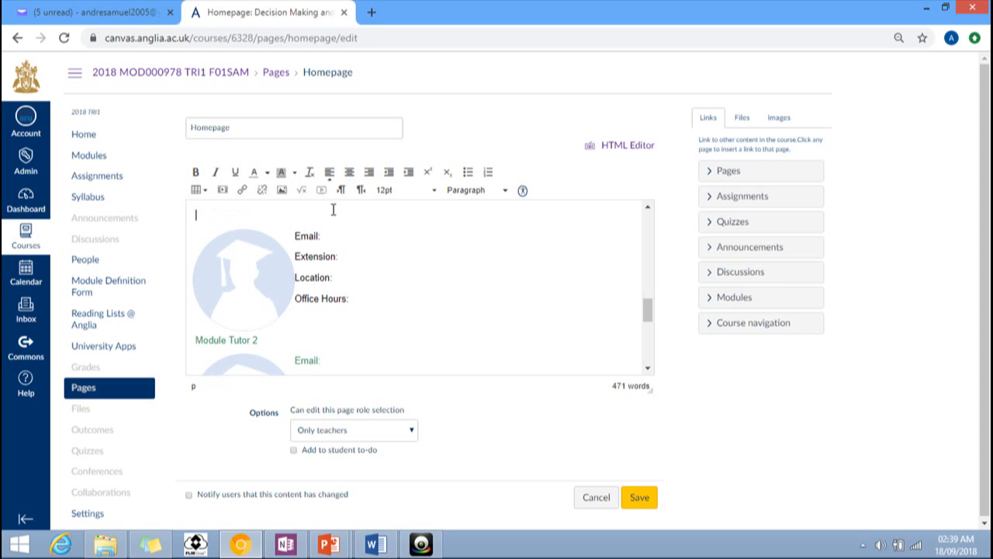
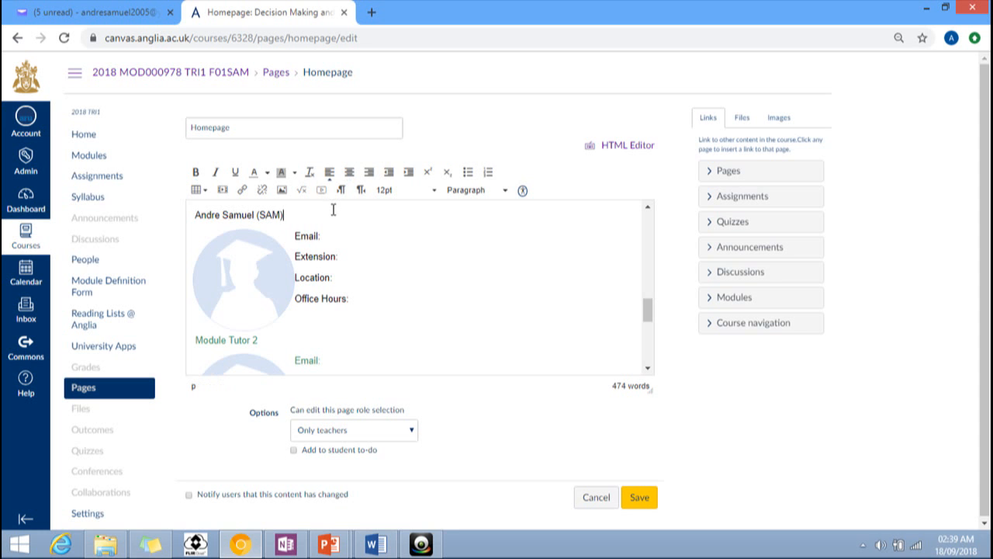
Step: Fill in the tutor's e-mail address after 'Email:' and save the Homepage
{"action": "left_click", "coordinate": [259, 340]}
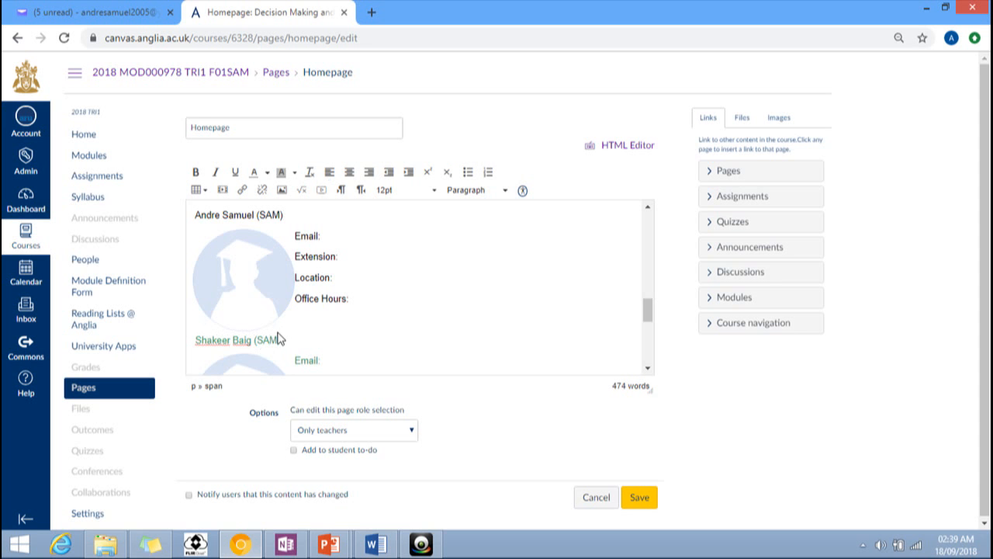
{"action": "left_click", "coordinate": [343, 235]}
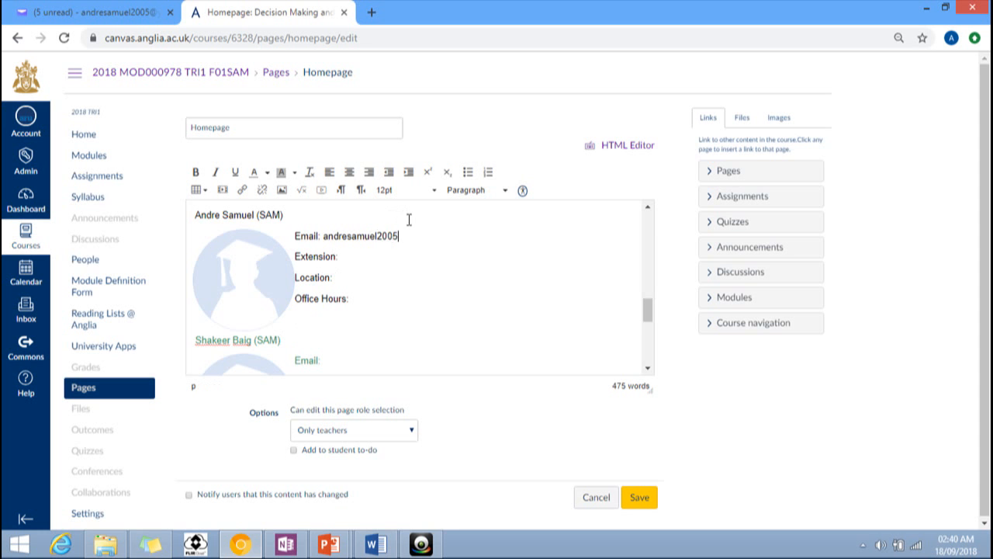
{"action": "left_click", "coordinate": [640, 500]}
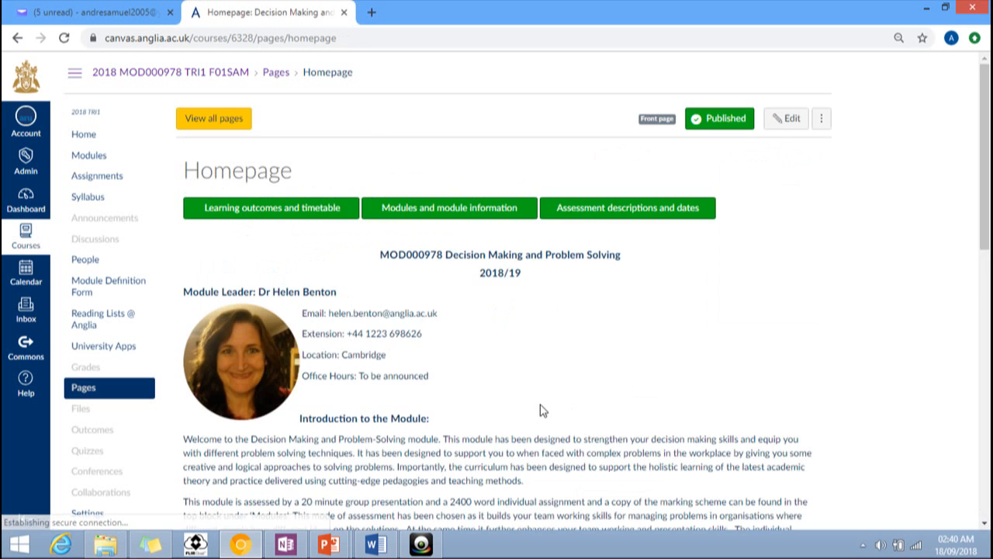
Step: Review the saved Module Tutor(s) details, then go to the course Assignments list
{"action": "scroll", "coordinate": [486, 321], "scroll_direction": "down", "scroll_amount": 6}
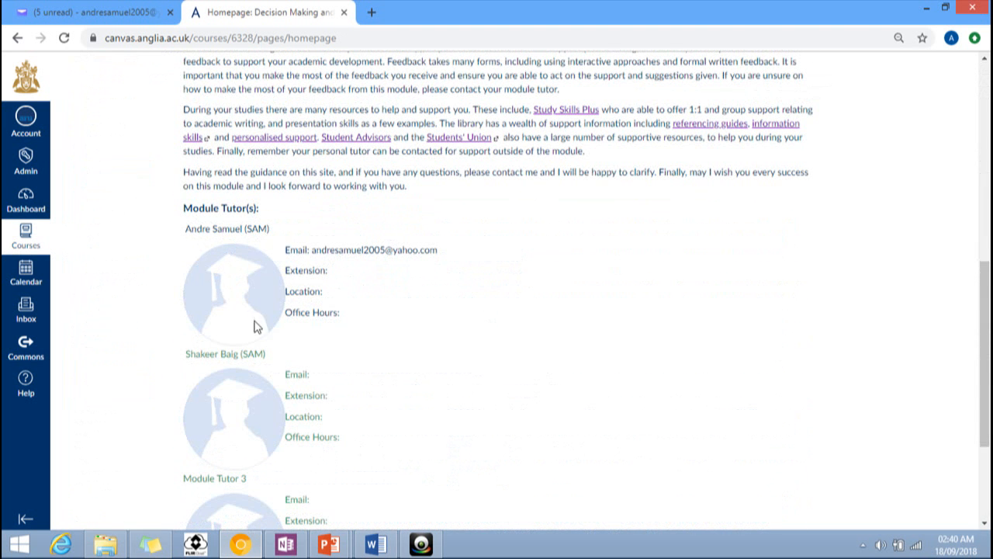
{"action": "scroll", "coordinate": [454, 301], "scroll_direction": "up", "scroll_amount": 5}
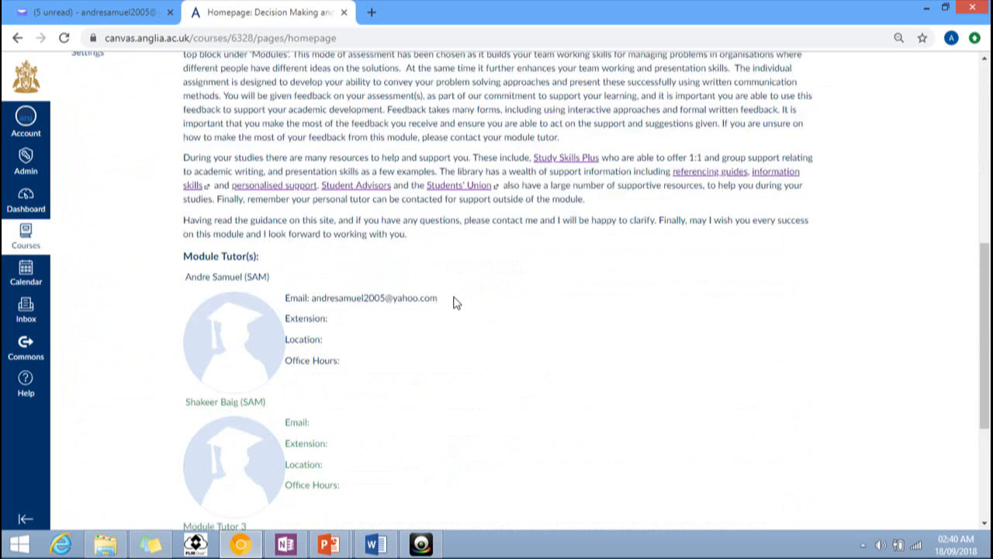
{"action": "scroll", "coordinate": [456, 302], "scroll_direction": "up", "scroll_amount": 1}
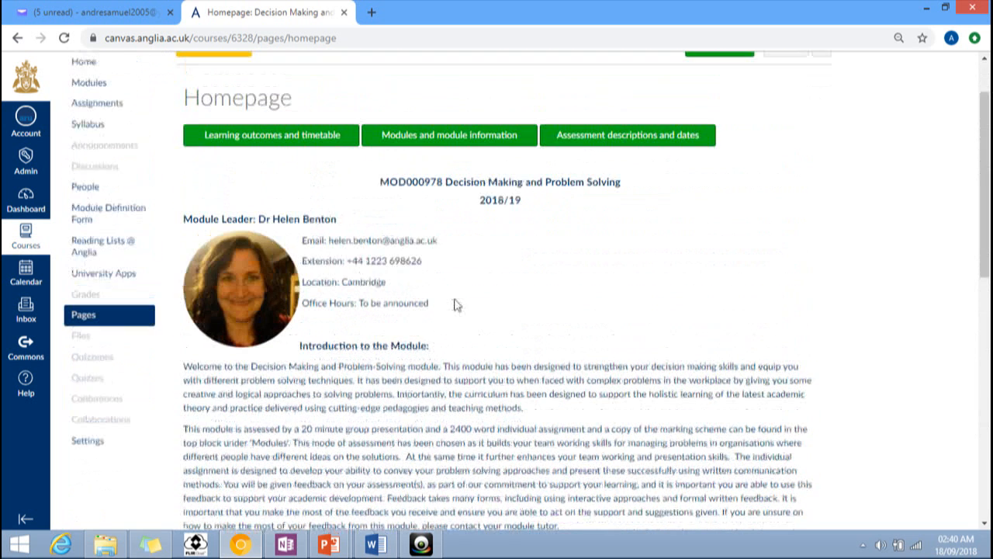
{"action": "scroll", "coordinate": [455, 311], "scroll_direction": "up", "scroll_amount": 1}
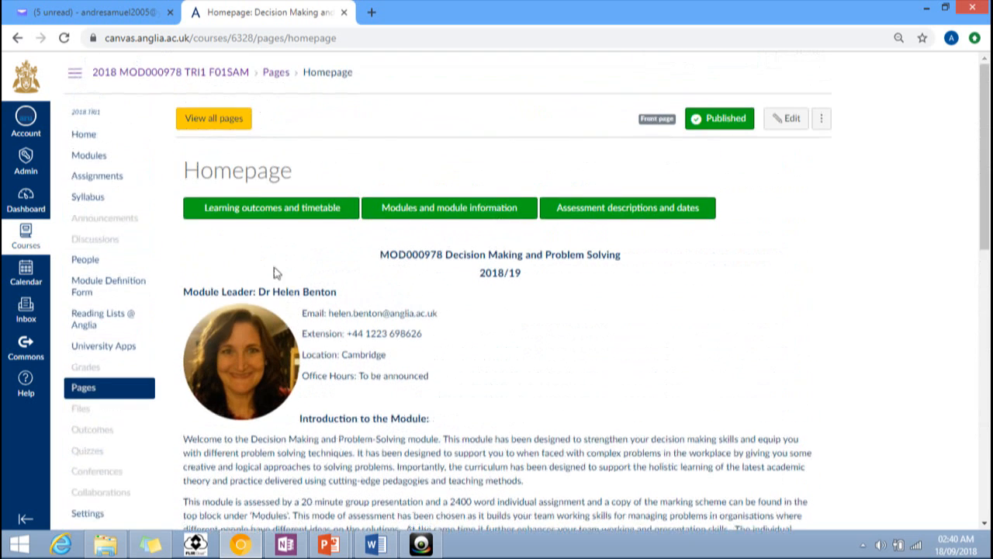
{"action": "left_click", "coordinate": [105, 178]}
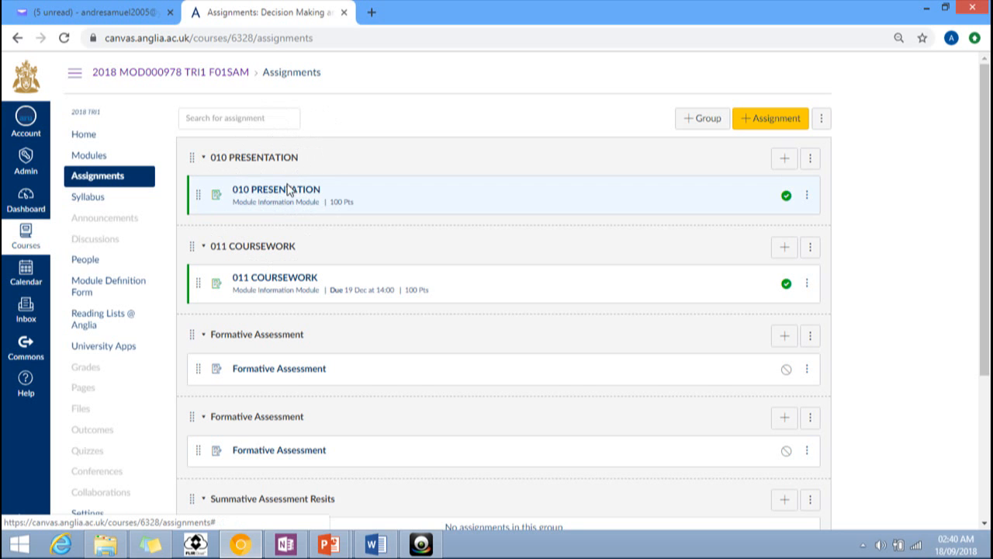
Step: Open the 010 PRESENTATION assignment from the Assignments list
{"action": "key", "text": "ctrl"}
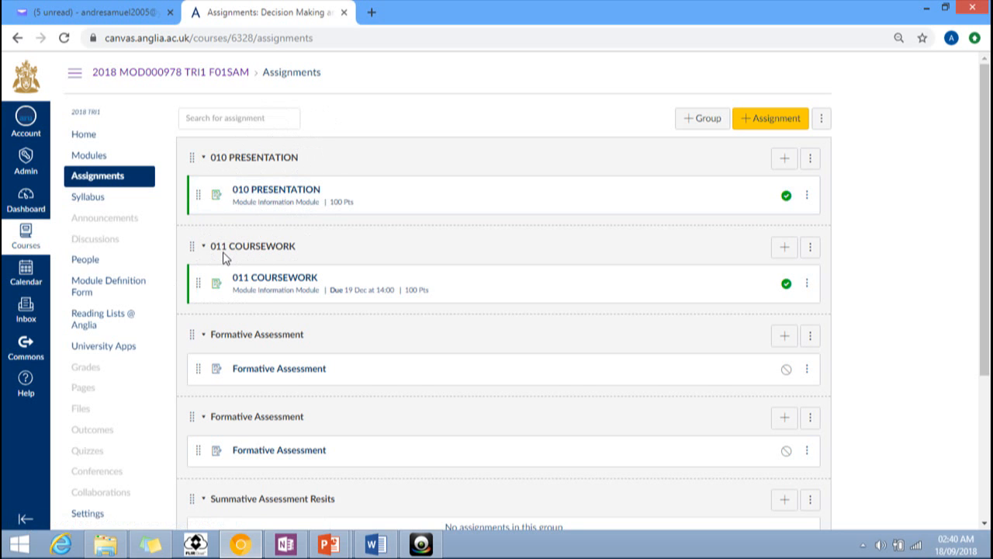
{"action": "key", "text": "ctrl"}
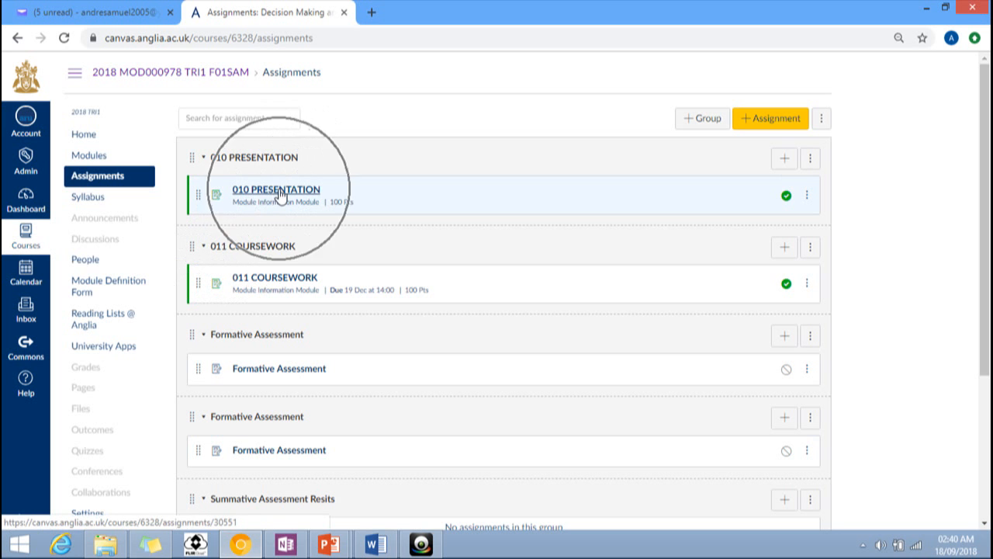
{"action": "key", "text": "ctrl"}
{"action": "left_click", "coordinate": [281, 196]}
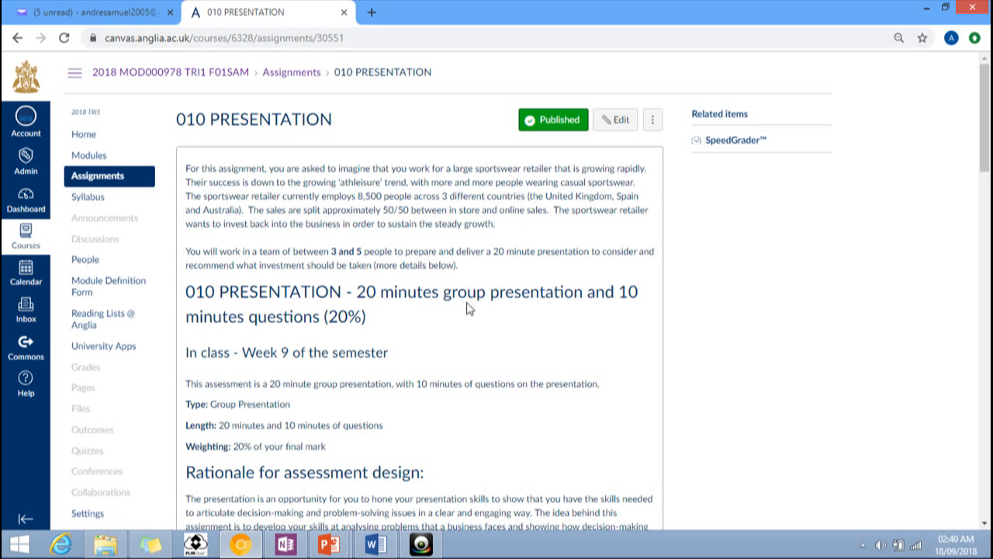
{"action": "scroll", "coordinate": [388, 256], "scroll_direction": "down", "scroll_amount": 2}
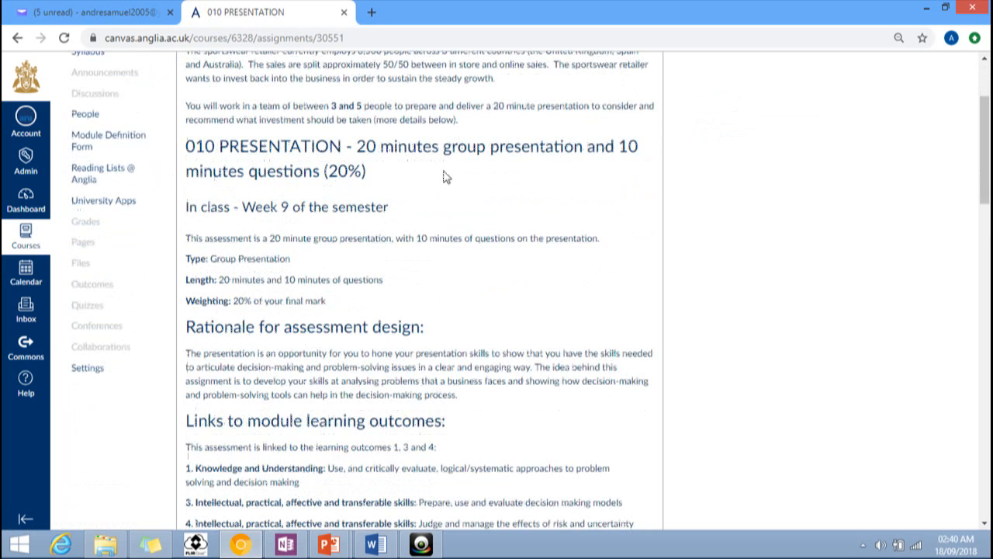
{"action": "scroll", "coordinate": [388, 233], "scroll_direction": "down", "scroll_amount": 2}
{"action": "scroll", "coordinate": [322, 355], "scroll_direction": "down", "scroll_amount": 3}
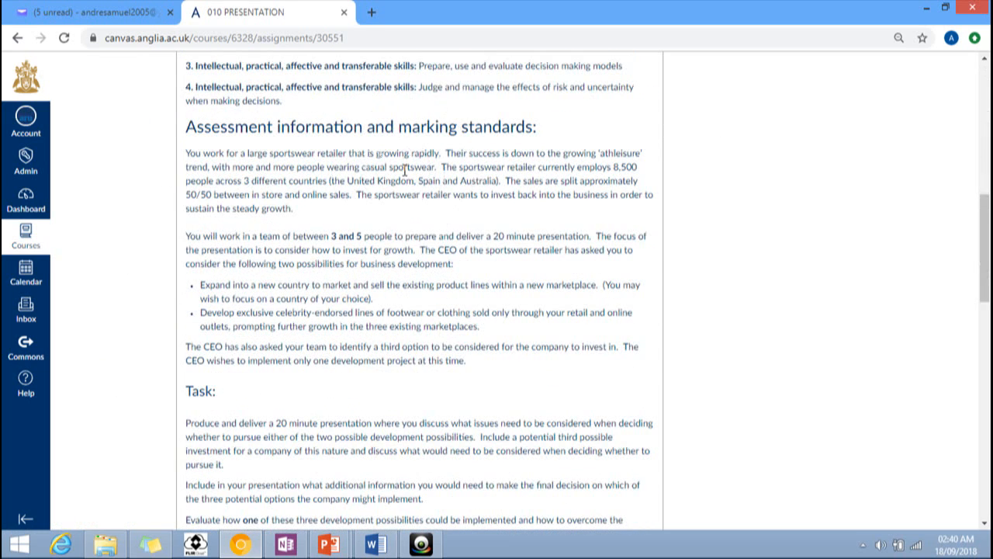
{"action": "scroll", "coordinate": [412, 239], "scroll_direction": "down", "scroll_amount": 2}
{"action": "scroll", "coordinate": [412, 242], "scroll_direction": "down", "scroll_amount": 2}
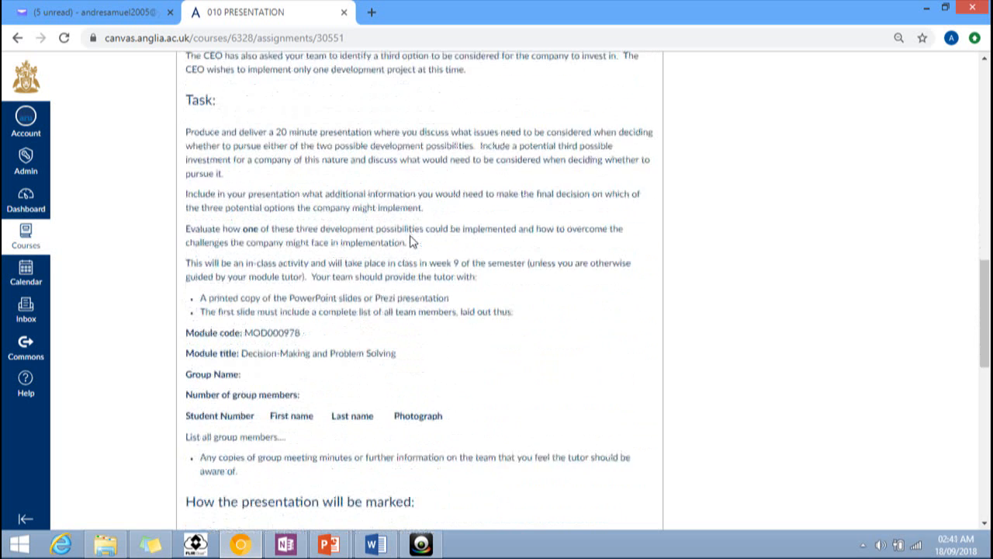
{"action": "scroll", "coordinate": [411, 242], "scroll_direction": "down", "scroll_amount": 2}
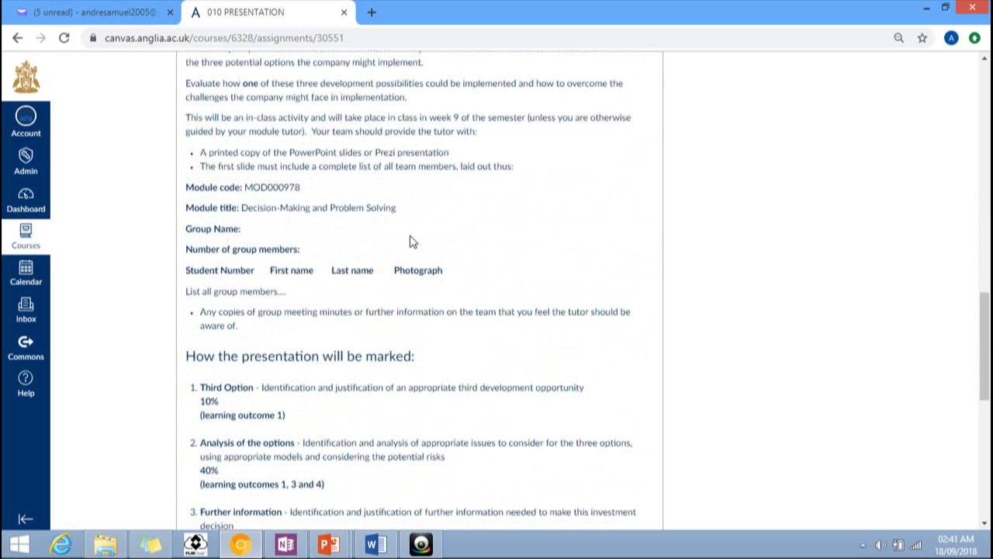
{"action": "scroll", "coordinate": [412, 242], "scroll_direction": "down", "scroll_amount": 3}
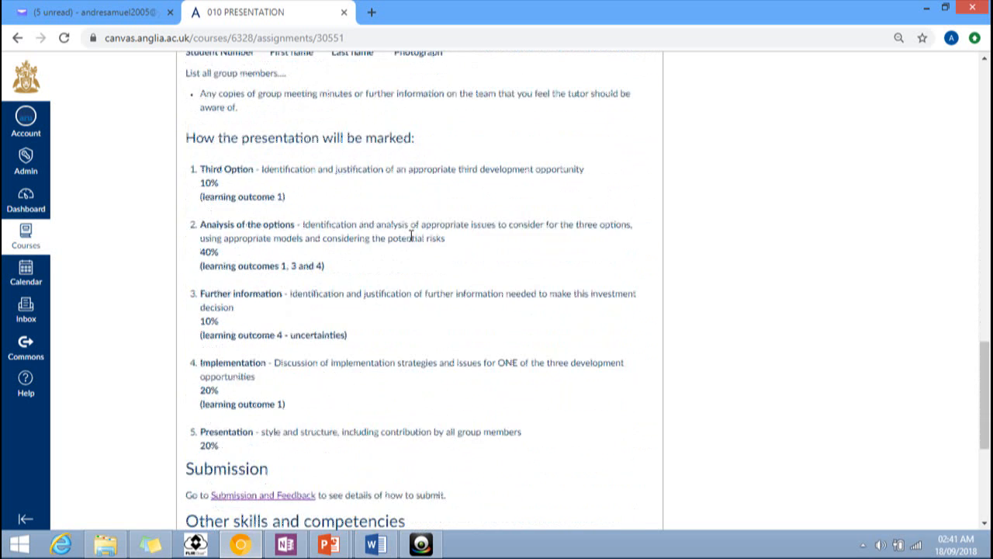
{"action": "scroll", "coordinate": [412, 237], "scroll_direction": "down", "scroll_amount": 4}
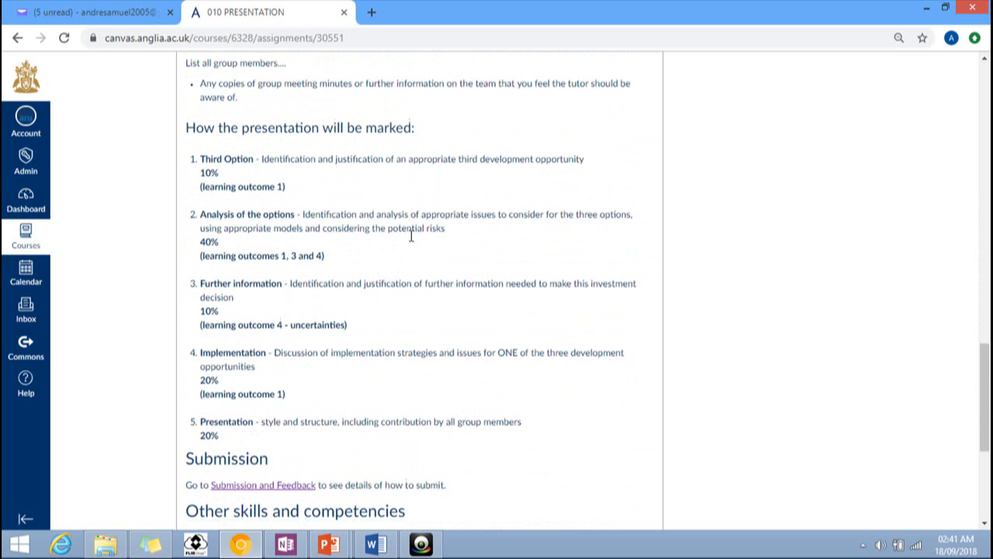
{"action": "scroll", "coordinate": [411, 239], "scroll_direction": "up", "scroll_amount": 2}
{"action": "scroll", "coordinate": [411, 242], "scroll_direction": "down", "scroll_amount": 2}
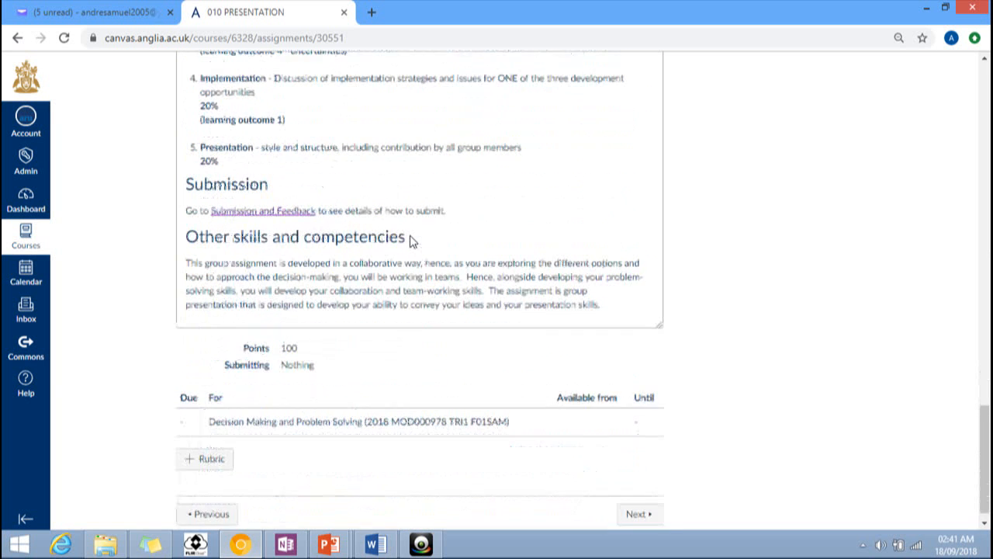
{"action": "scroll", "coordinate": [411, 243], "scroll_direction": "up", "scroll_amount": 4}
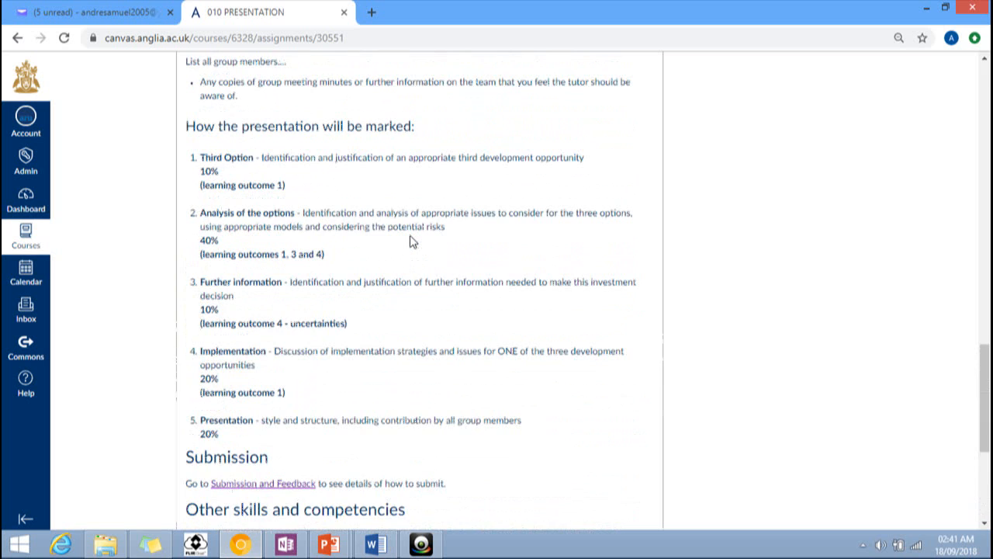
{"action": "scroll", "coordinate": [412, 242], "scroll_direction": "up", "scroll_amount": 9}
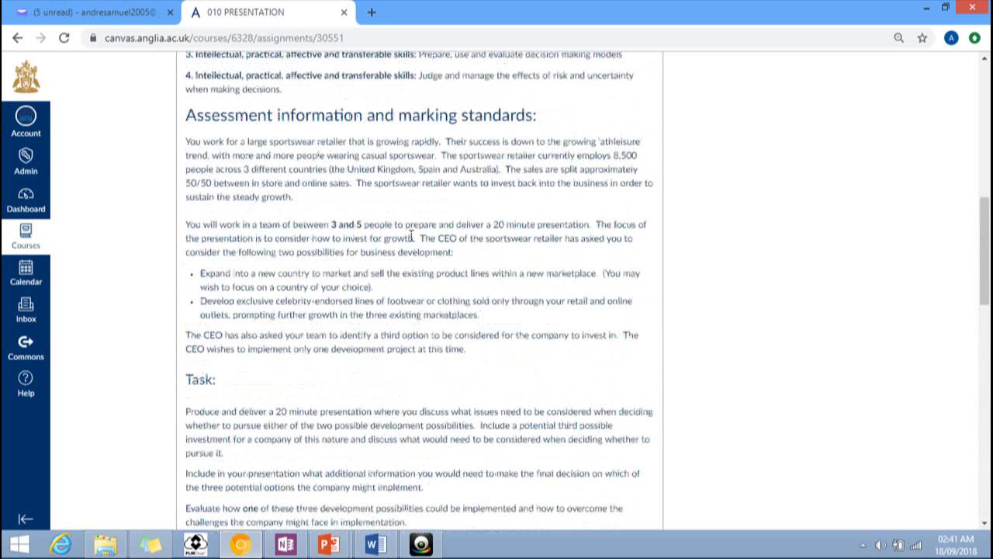
{"action": "scroll", "coordinate": [411, 239], "scroll_direction": "up", "scroll_amount": 5}
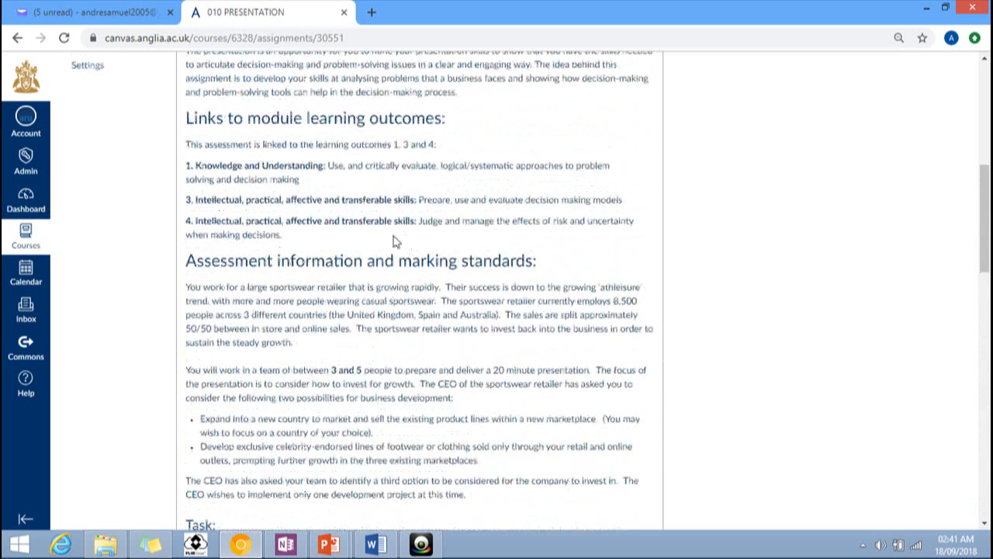
{"action": "scroll", "coordinate": [405, 247], "scroll_direction": "up", "scroll_amount": 2}
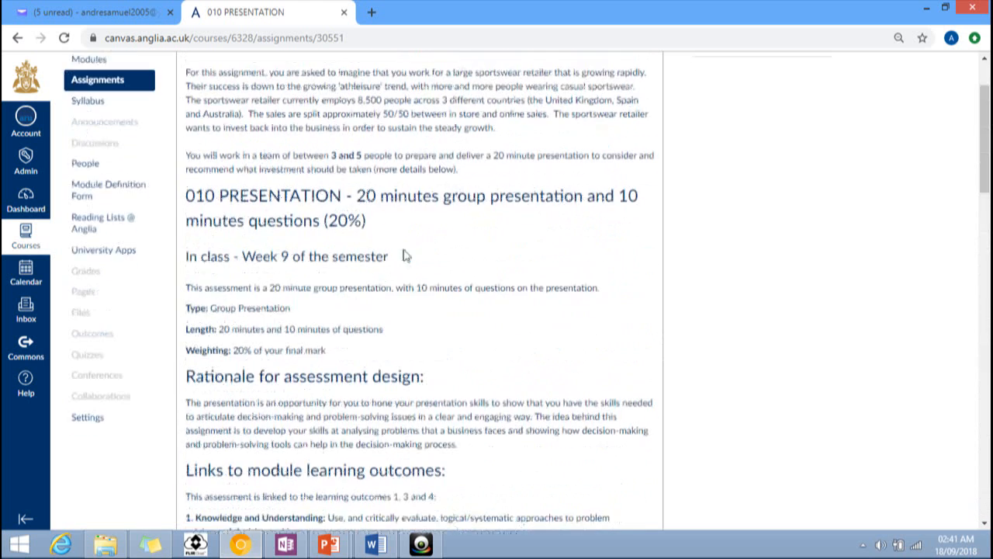
{"action": "scroll", "coordinate": [456, 265], "scroll_direction": "up", "scroll_amount": 1}
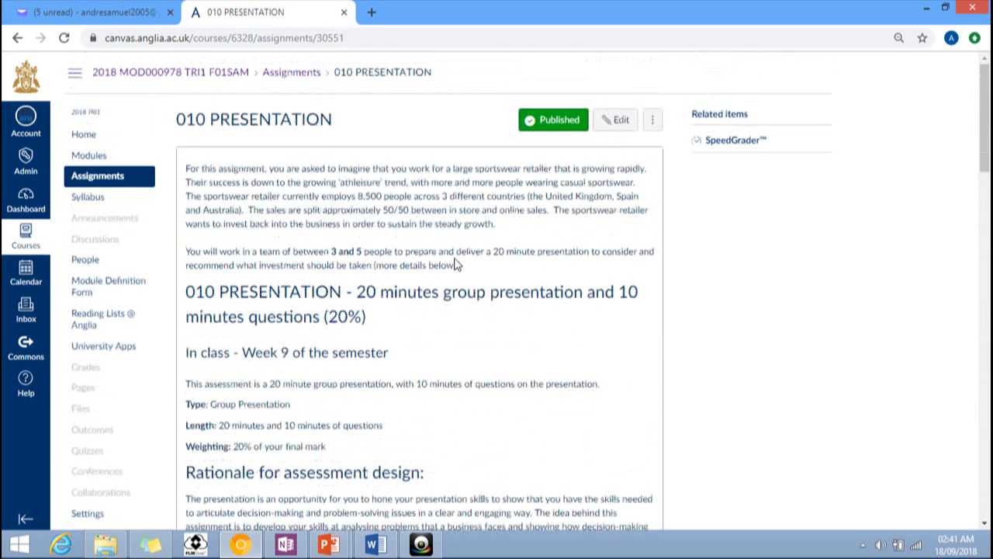
{"action": "scroll", "coordinate": [457, 265], "scroll_direction": "down", "scroll_amount": 5}
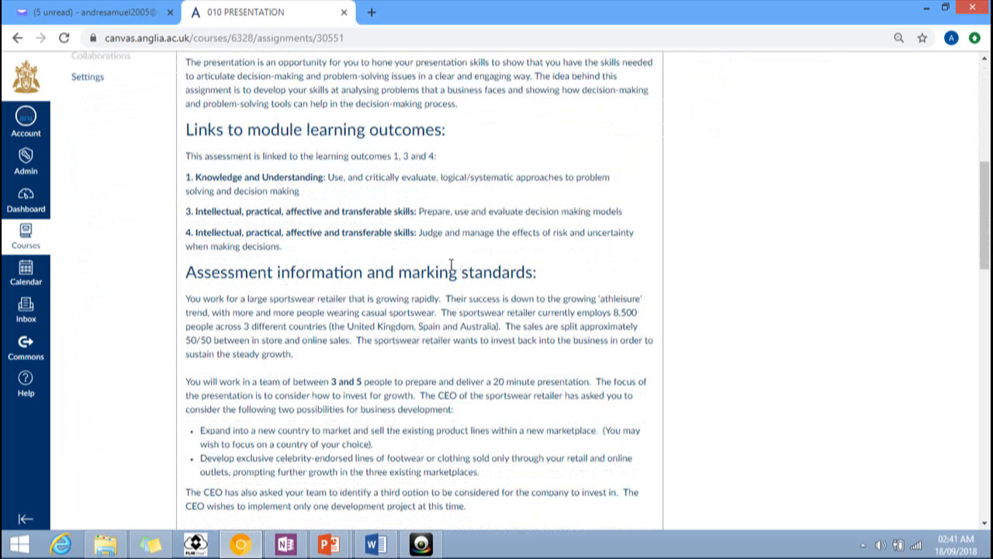
{"action": "scroll", "coordinate": [451, 268], "scroll_direction": "down", "scroll_amount": 2}
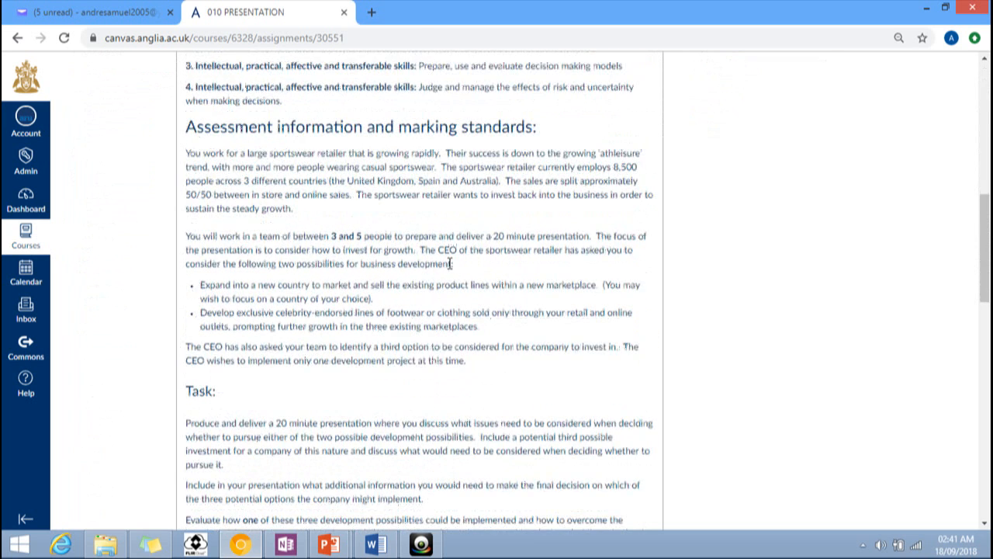
{"action": "scroll", "coordinate": [451, 267], "scroll_direction": "down", "scroll_amount": 1}
{"action": "scroll", "coordinate": [447, 264], "scroll_direction": "down", "scroll_amount": 2}
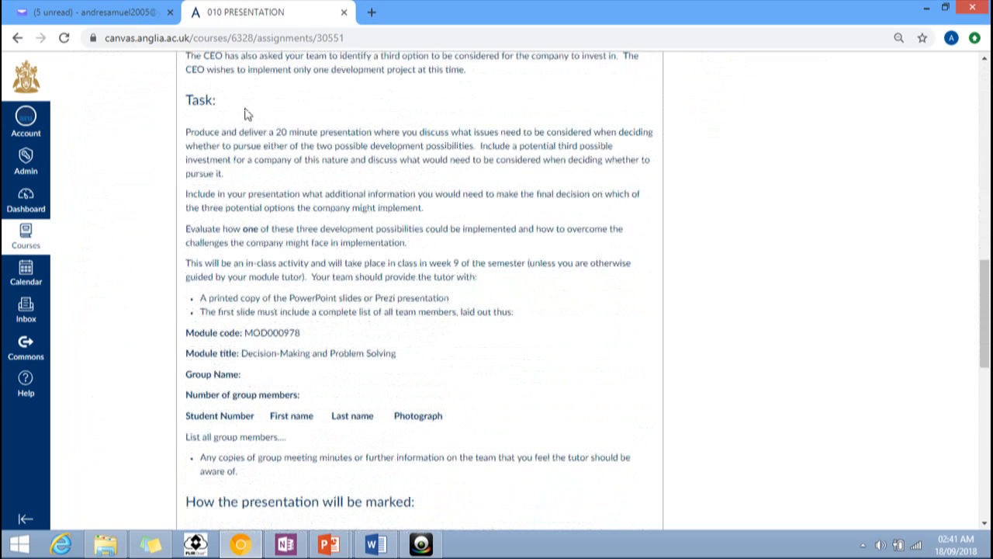
{"action": "scroll", "coordinate": [304, 149], "scroll_direction": "down", "scroll_amount": 4}
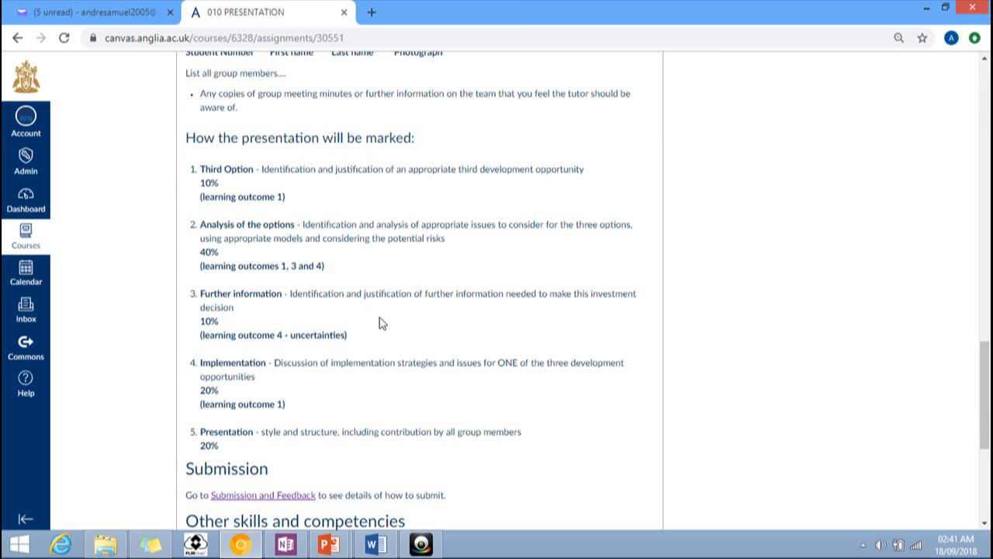
{"action": "scroll", "coordinate": [419, 310], "scroll_direction": "up", "scroll_amount": 15}
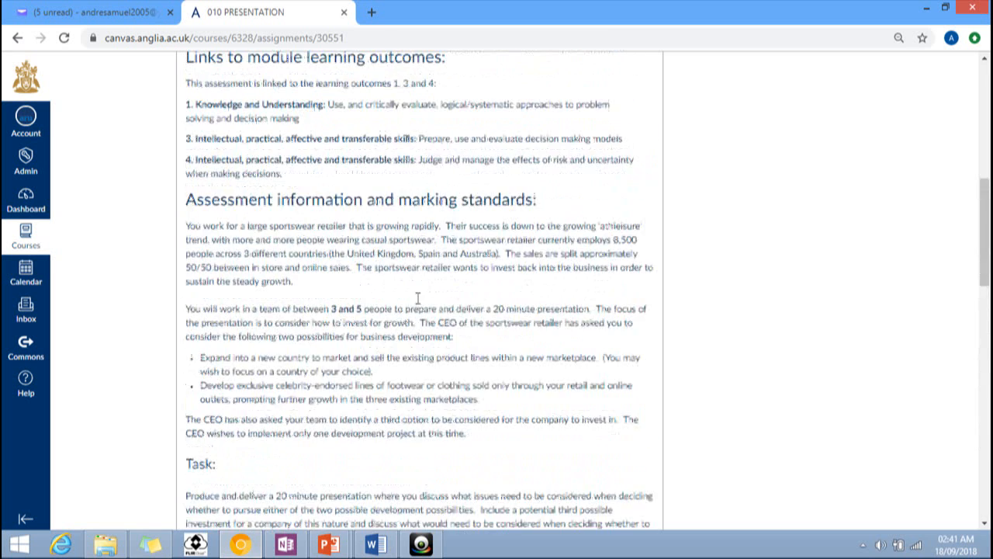
{"action": "scroll", "coordinate": [404, 277], "scroll_direction": "up", "scroll_amount": 1}
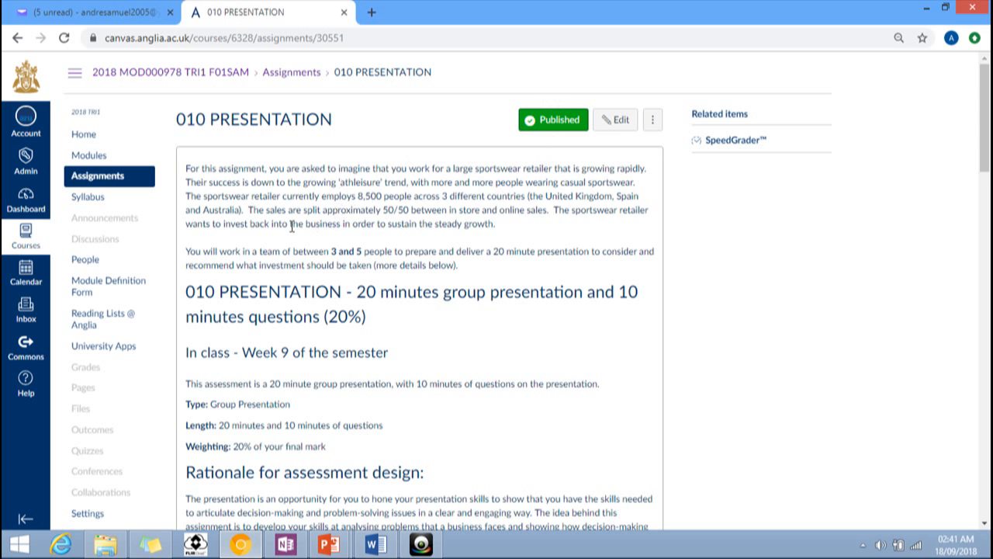
Step: Open 011 COURSEWORK, highlight its 19th December 2018 due date and read the brief
{"action": "left_click", "coordinate": [90, 177]}
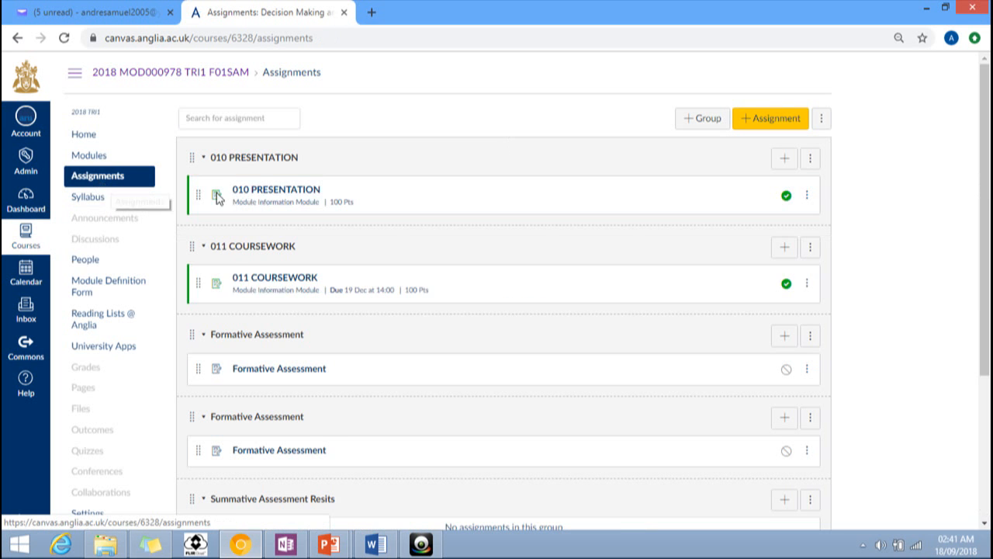
{"action": "left_click", "coordinate": [288, 284]}
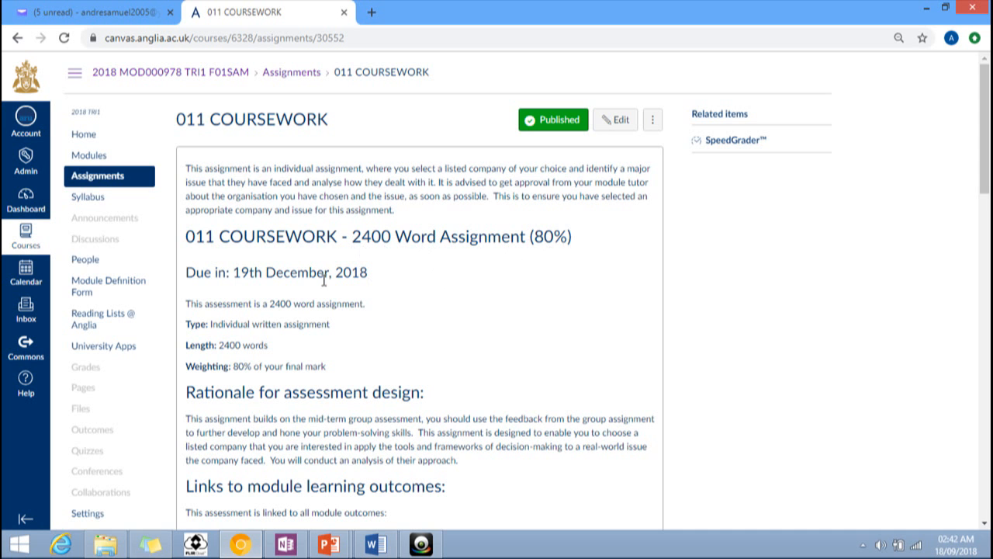
{"action": "left_click_drag", "start_coordinate": [186, 269], "coordinate": [383, 278]}
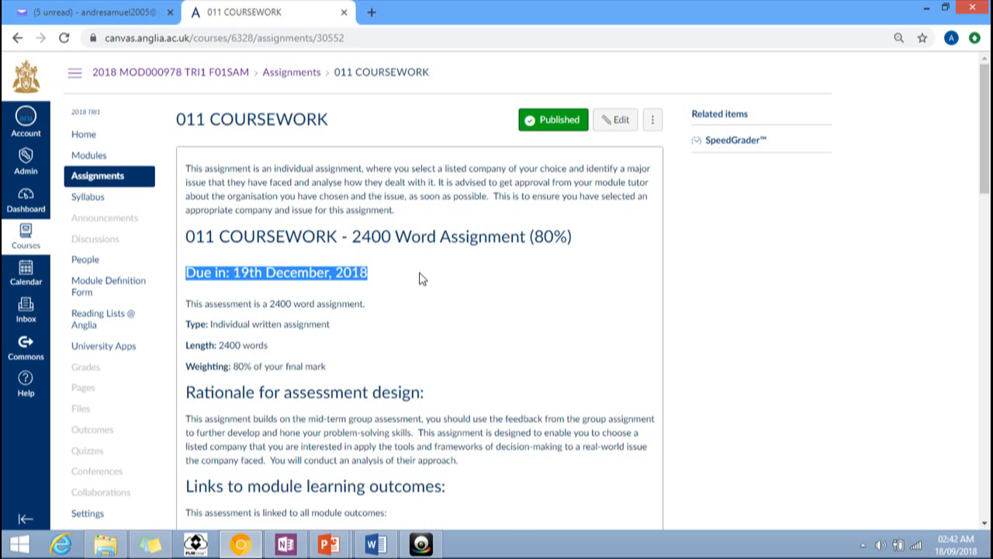
{"action": "scroll", "coordinate": [421, 280], "scroll_direction": "down", "scroll_amount": 1}
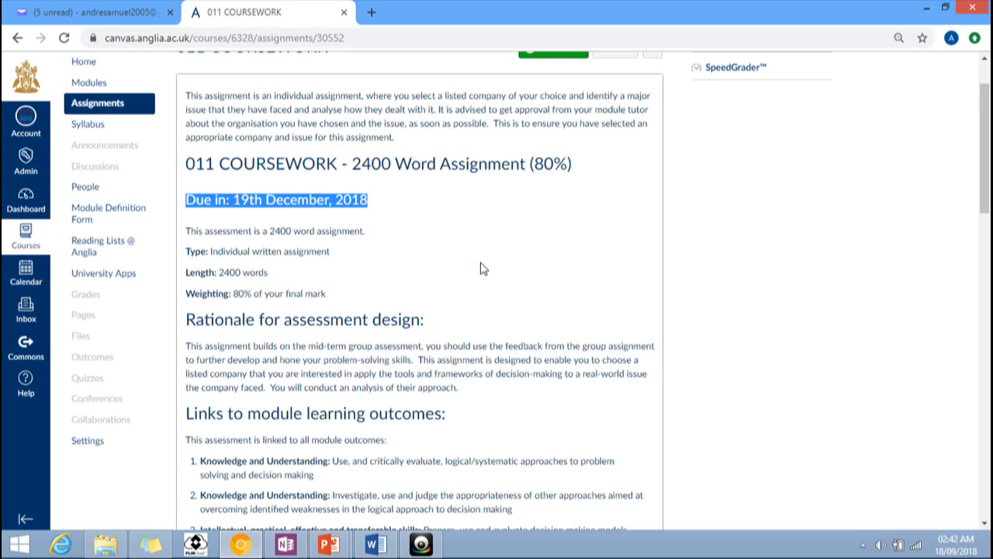
{"action": "scroll", "coordinate": [480, 269], "scroll_direction": "down", "scroll_amount": 5}
{"action": "scroll", "coordinate": [481, 268], "scroll_direction": "down", "scroll_amount": 3}
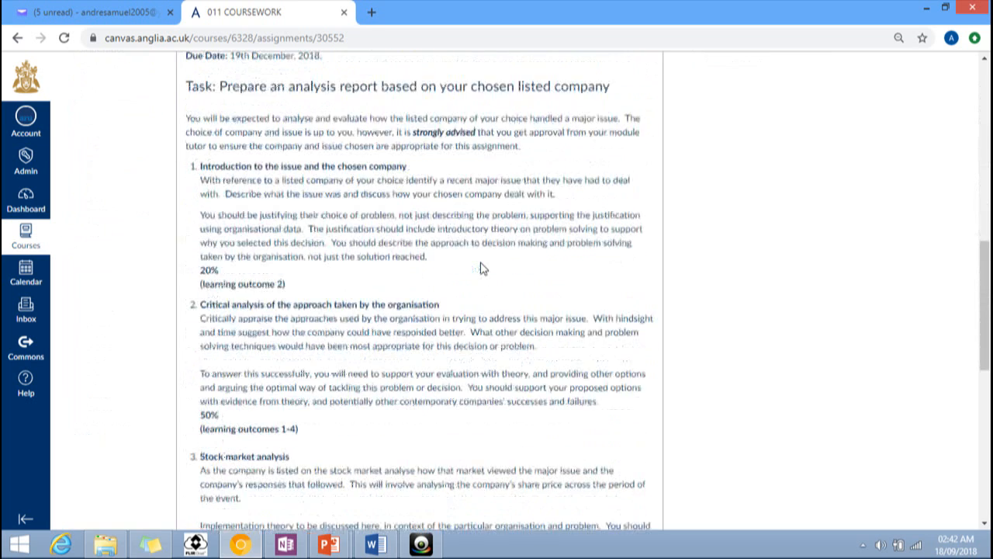
{"action": "scroll", "coordinate": [480, 268], "scroll_direction": "up", "scroll_amount": 9}
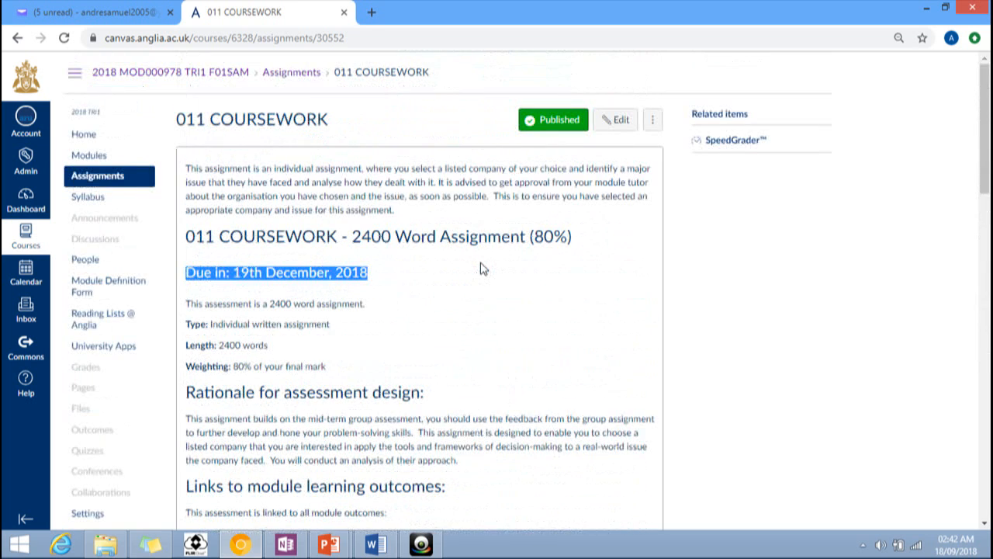
Step: Open the Syllabus and review its learning outcomes and weekly learning activities
{"action": "left_click", "coordinate": [88, 199]}
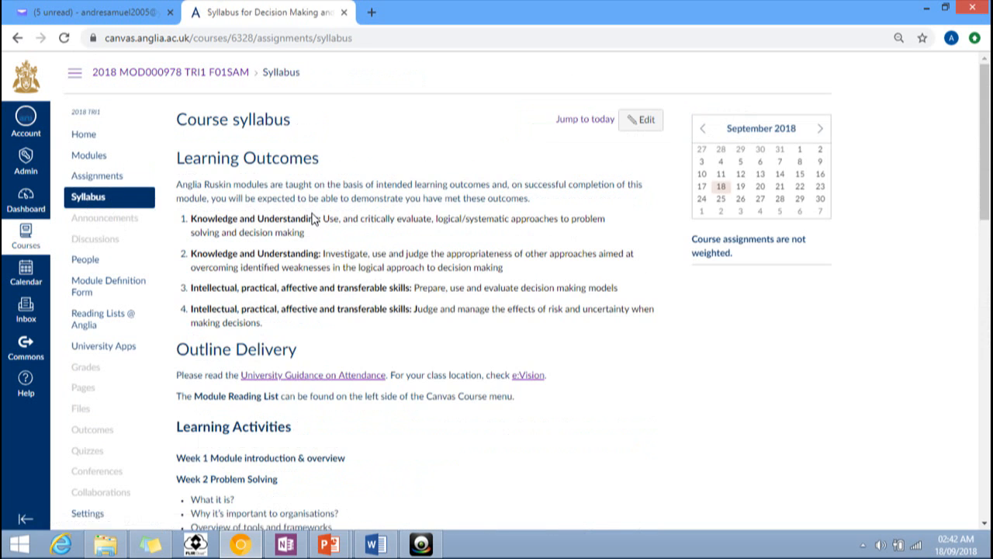
{"action": "scroll", "coordinate": [275, 265], "scroll_direction": "down", "scroll_amount": 4}
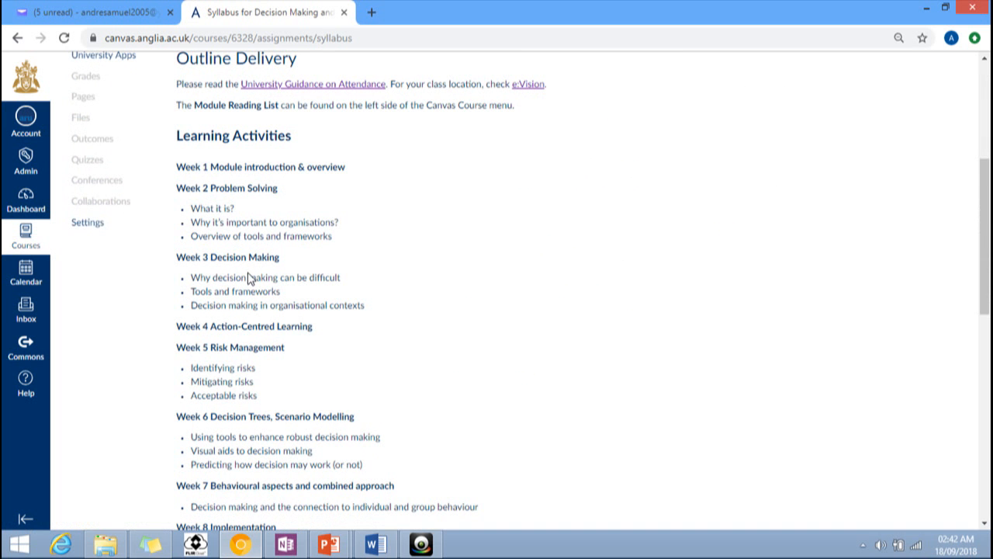
{"action": "scroll", "coordinate": [250, 280], "scroll_direction": "down", "scroll_amount": 1}
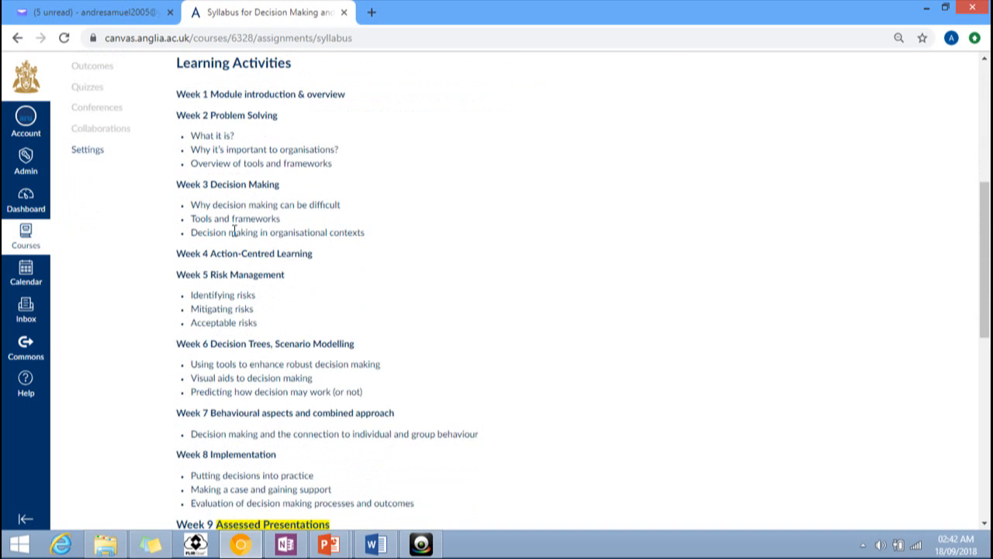
{"action": "scroll", "coordinate": [243, 277], "scroll_direction": "down", "scroll_amount": 2}
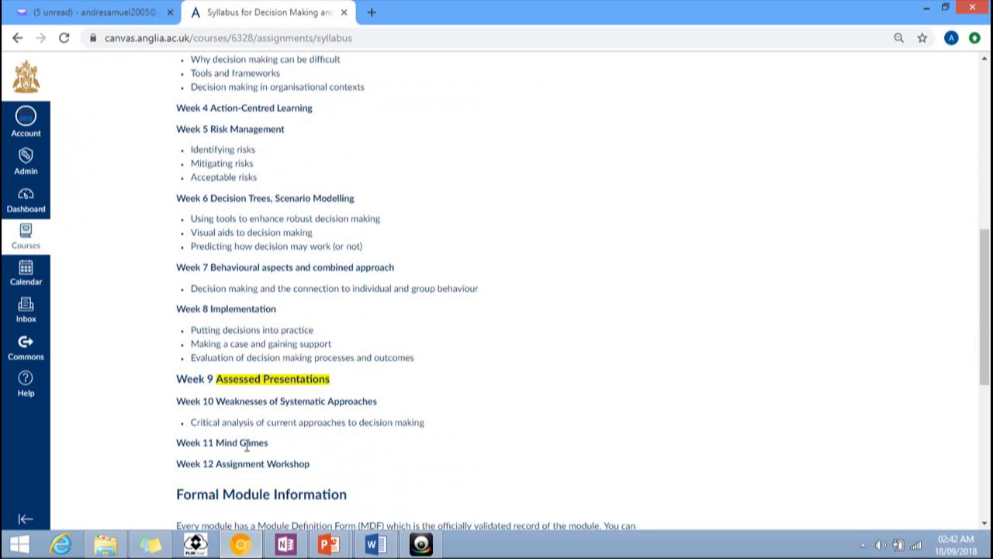
{"action": "scroll", "coordinate": [253, 419], "scroll_direction": "up", "scroll_amount": 5}
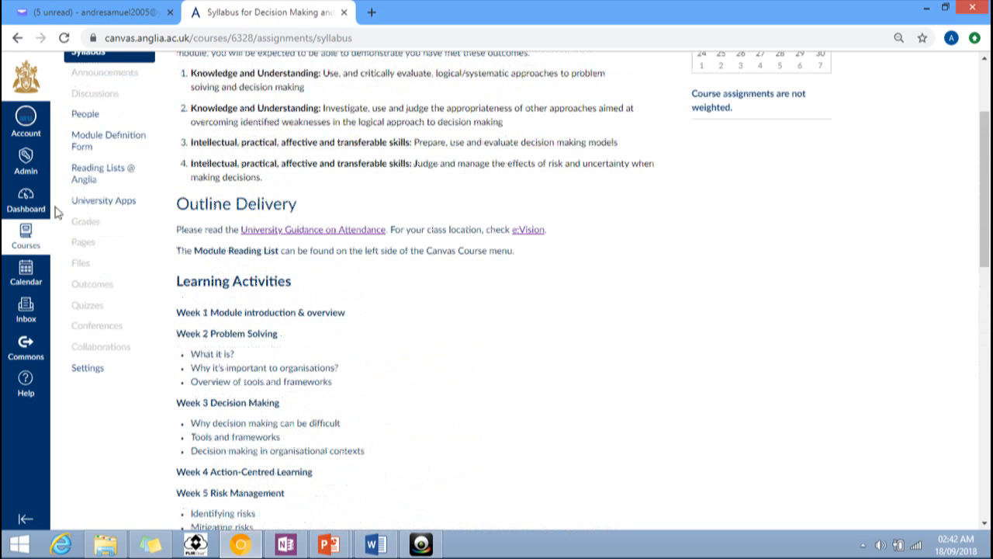
Step: Go via the Dashboard to the Project Management course and view its Syllabus outcomes
{"action": "left_click", "coordinate": [27, 203]}
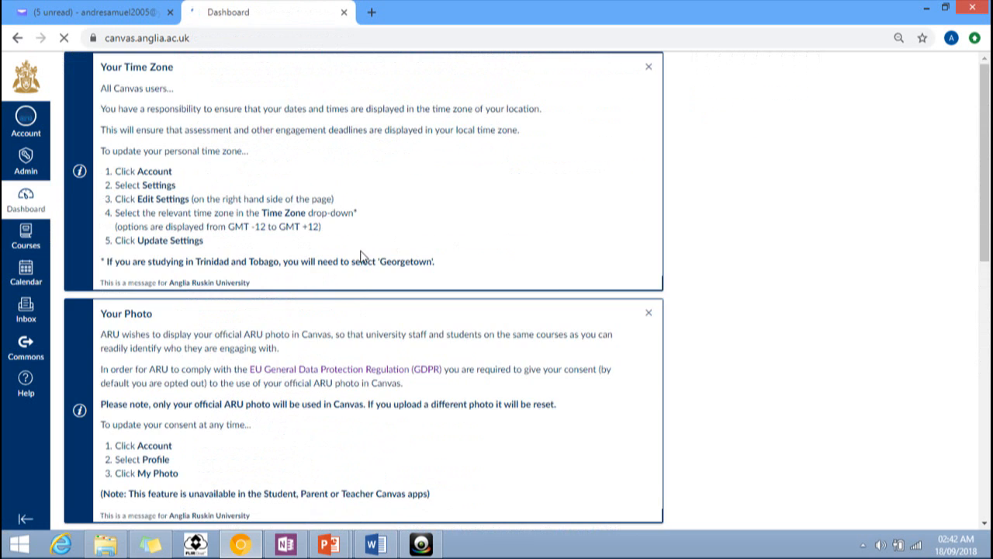
{"action": "scroll", "coordinate": [359, 259], "scroll_direction": "down", "scroll_amount": 6}
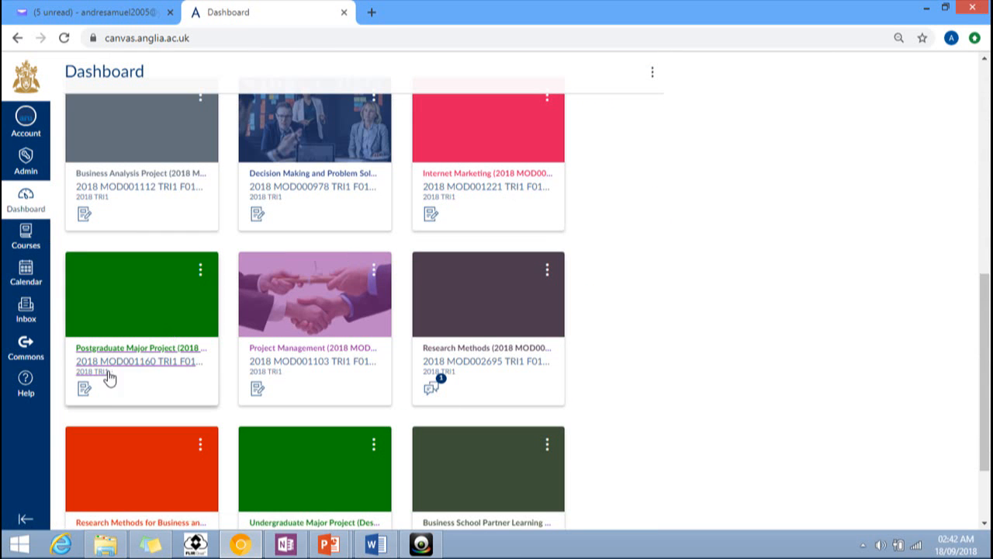
{"action": "left_click", "coordinate": [309, 367]}
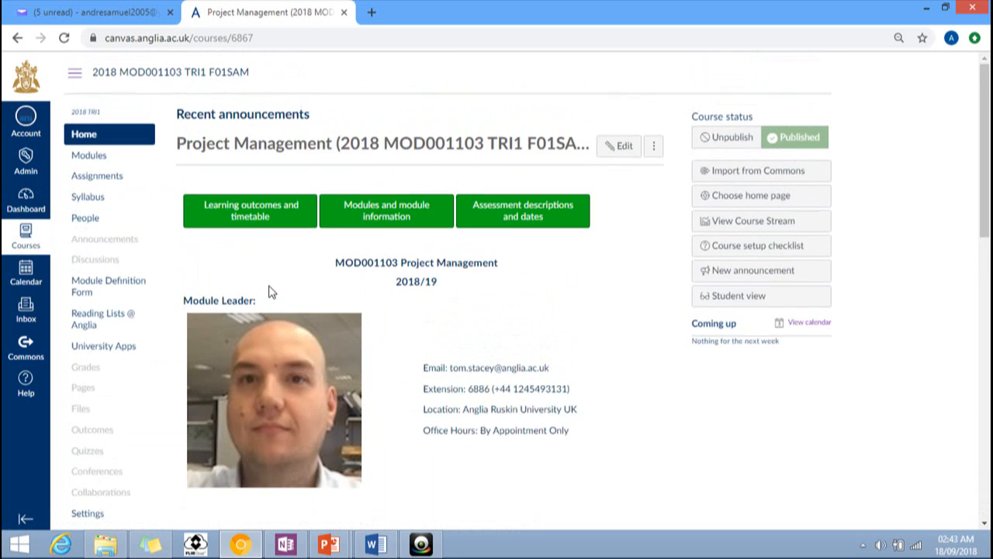
{"action": "left_click", "coordinate": [90, 198]}
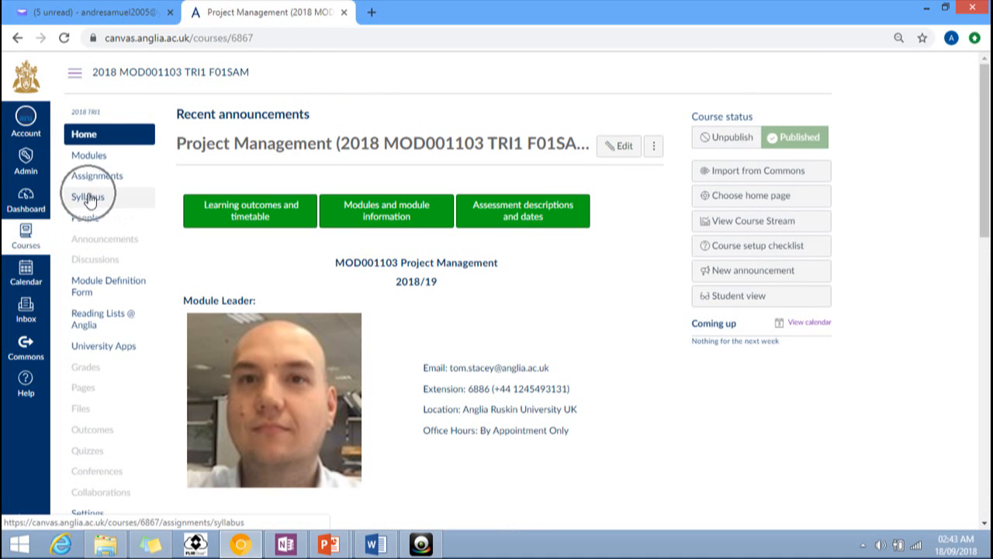
{"action": "left_click", "coordinate": [89, 198]}
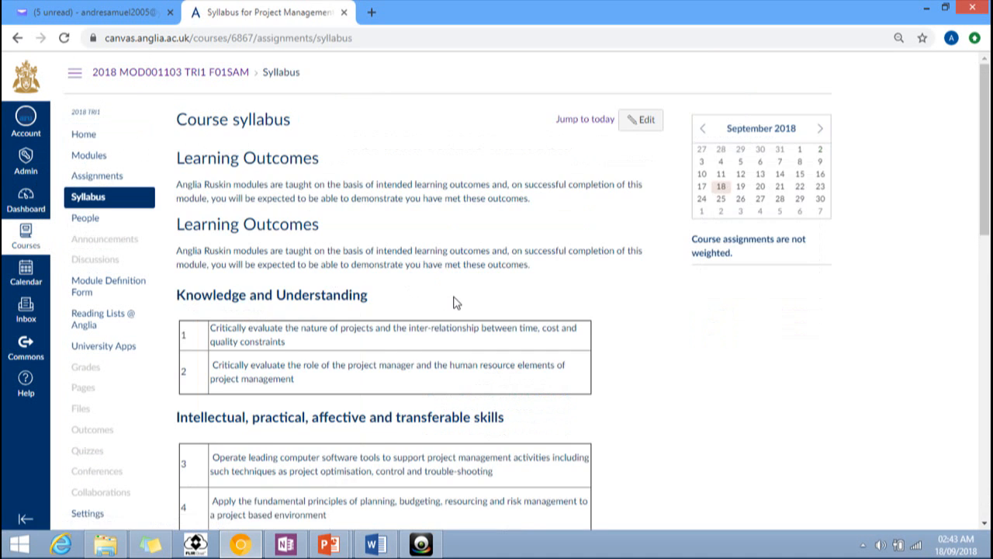
{"action": "scroll", "coordinate": [446, 299], "scroll_direction": "down", "scroll_amount": 5}
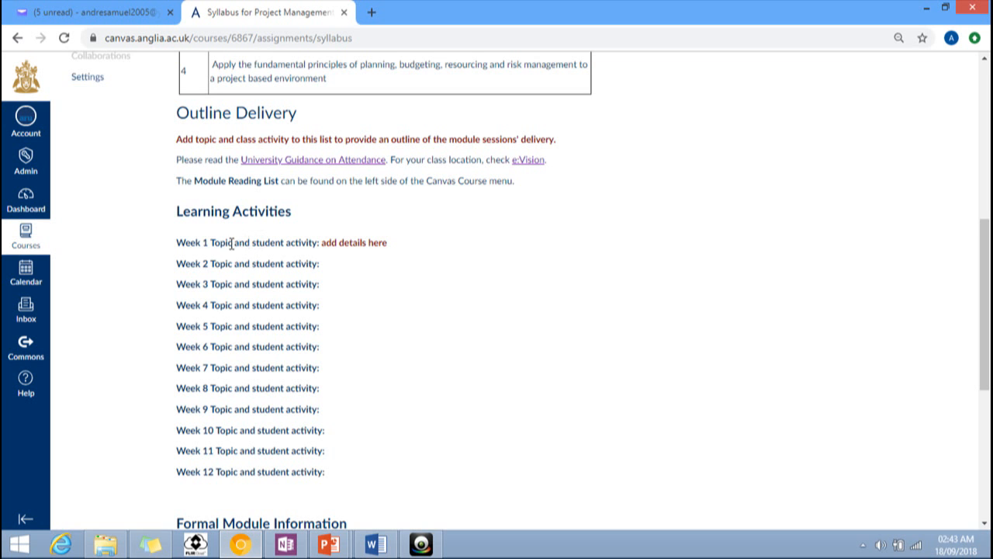
{"action": "scroll", "coordinate": [266, 257], "scroll_direction": "up", "scroll_amount": 5}
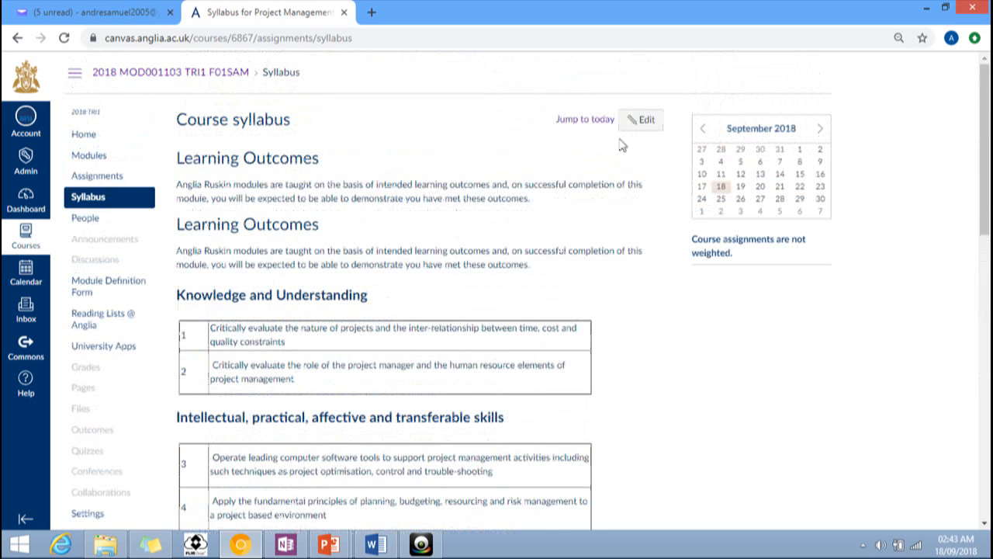
Step: Replace the Week 1 placeholder with 'Introduction Project Management- Defining a Project'
{"action": "left_click", "coordinate": [643, 119]}
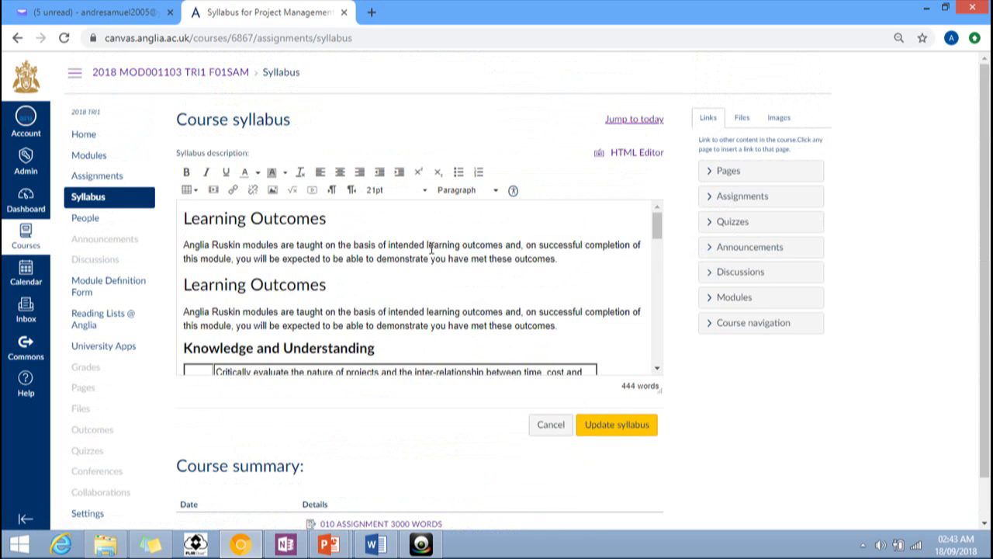
{"action": "scroll", "coordinate": [430, 249], "scroll_direction": "down", "scroll_amount": 3}
{"action": "scroll", "coordinate": [395, 257], "scroll_direction": "down", "scroll_amount": 3}
{"action": "scroll", "coordinate": [384, 257], "scroll_direction": "down", "scroll_amount": 3}
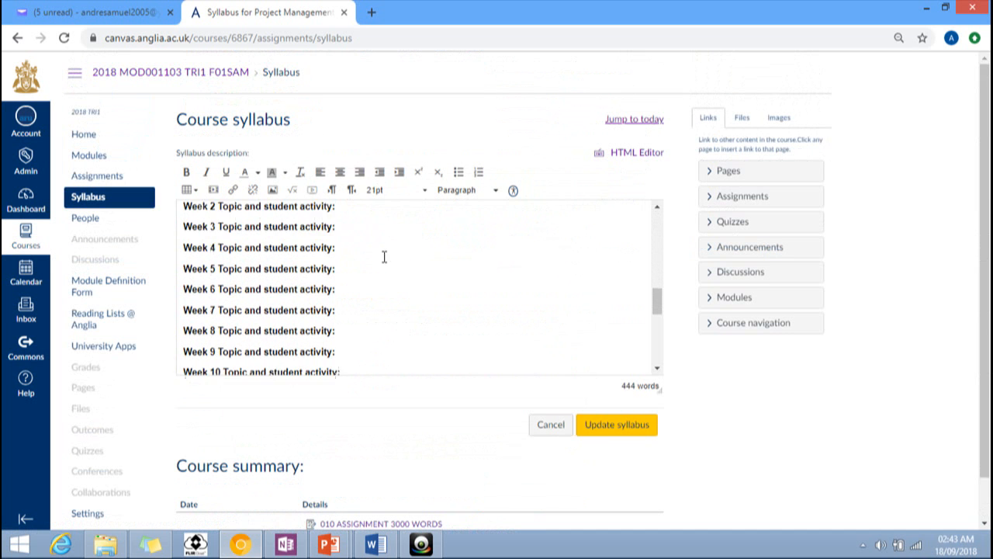
{"action": "scroll", "coordinate": [384, 256], "scroll_direction": "up", "scroll_amount": 2}
{"action": "left_click_drag", "start_coordinate": [339, 259], "coordinate": [423, 253]}
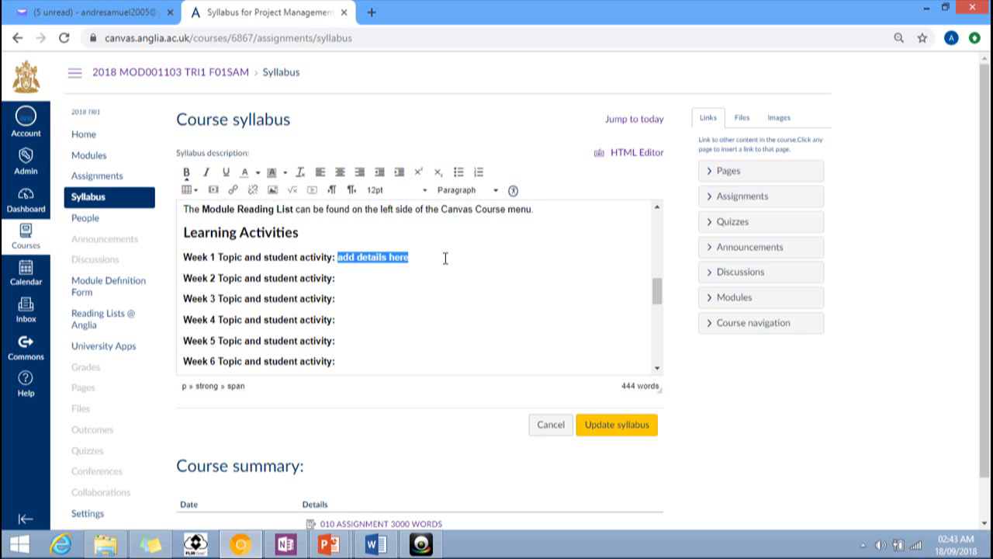
{"action": "type", "text": "Intro"}
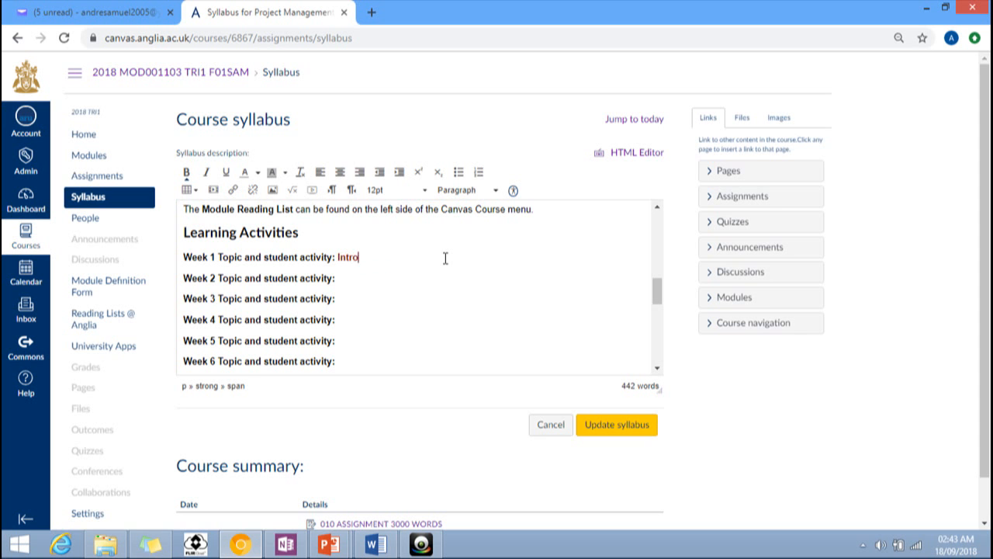
{"action": "type", "text": "duction"}
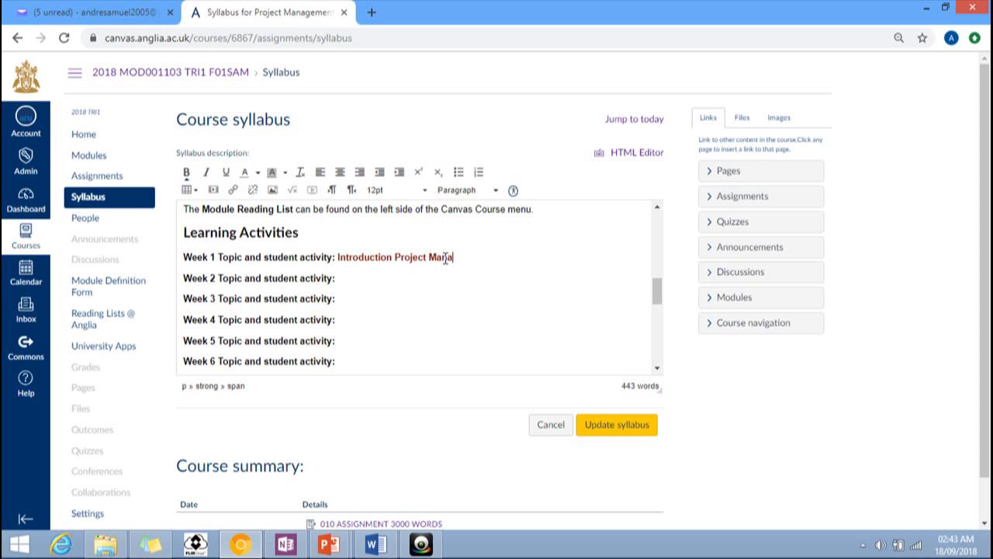
{"action": "type", "text": "Proj"}
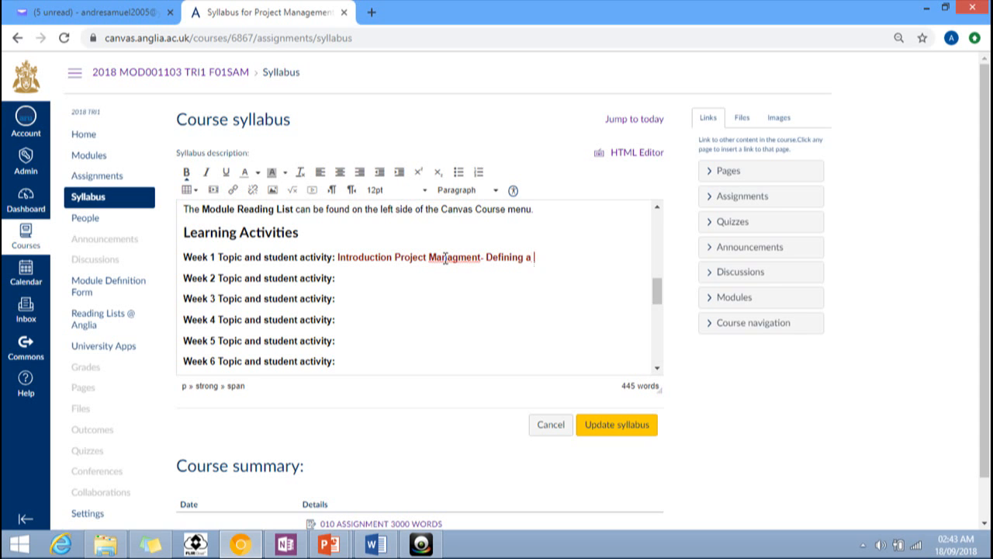
{"action": "type", "text": "ect"}
Step: Correct the spelling 'Managment' to 'Management' and update the syllabus
{"action": "left_click", "coordinate": [385, 281]}
{"action": "right_click", "coordinate": [460, 261]}
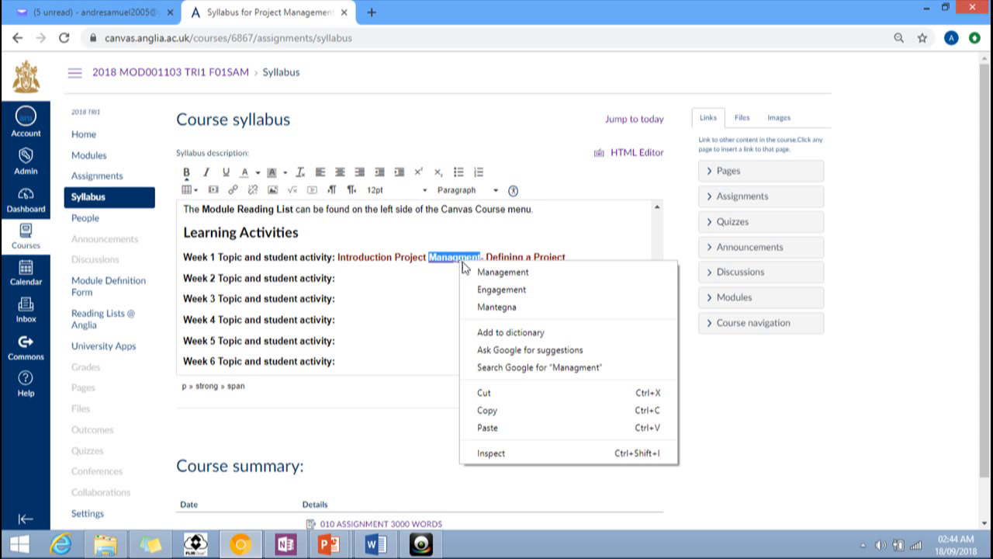
{"action": "left_click", "coordinate": [502, 276]}
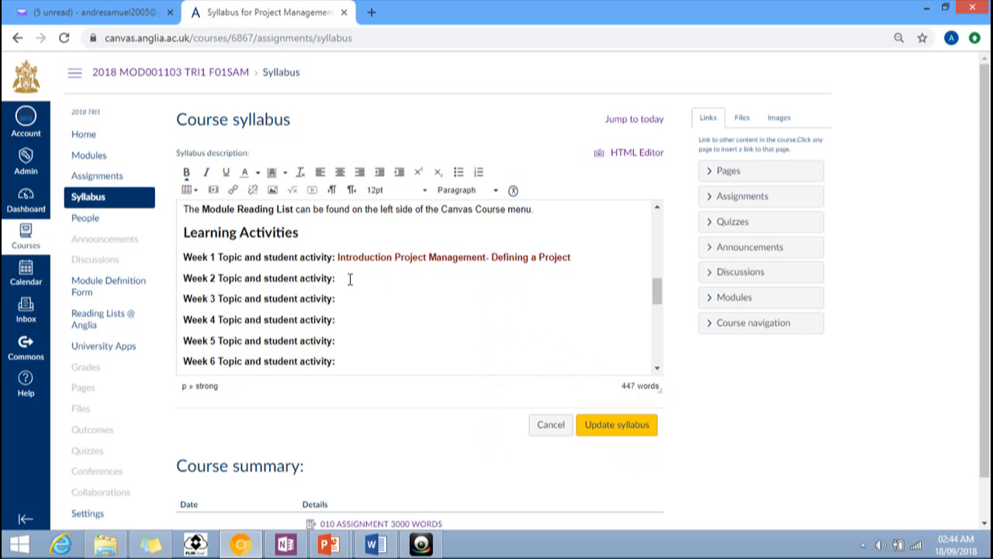
{"action": "left_click", "coordinate": [616, 425]}
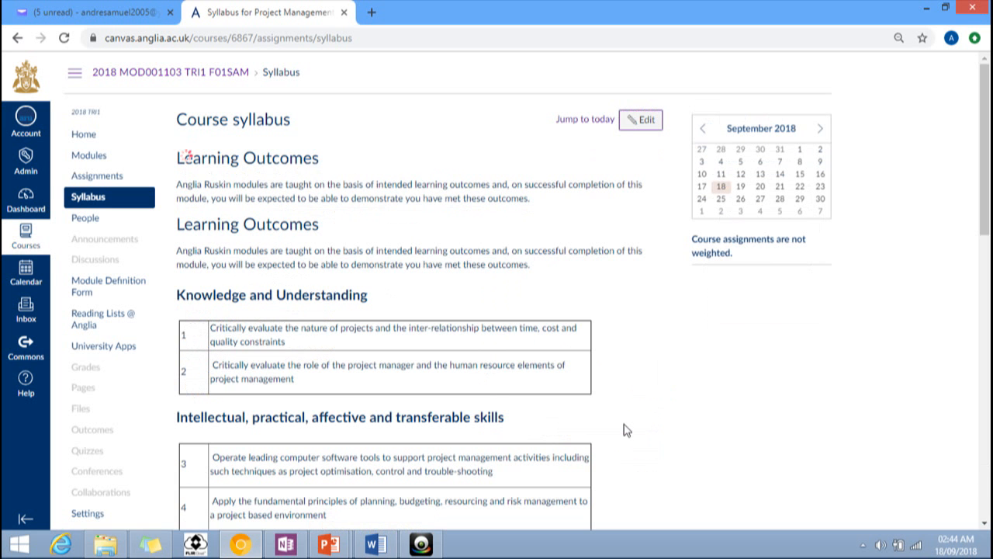
{"action": "scroll", "coordinate": [541, 298], "scroll_direction": "down", "scroll_amount": 6}
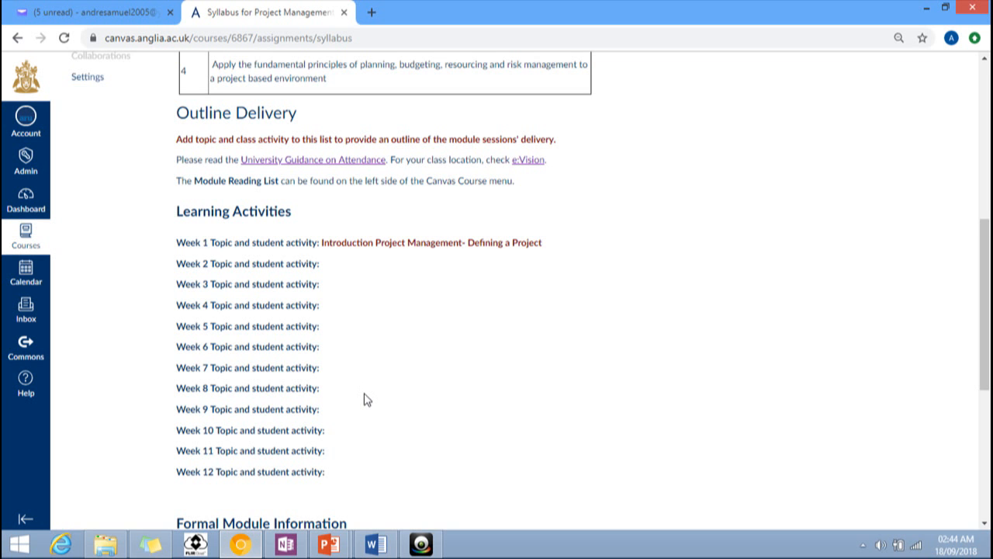
{"action": "scroll", "coordinate": [367, 400], "scroll_direction": "up", "scroll_amount": 5}
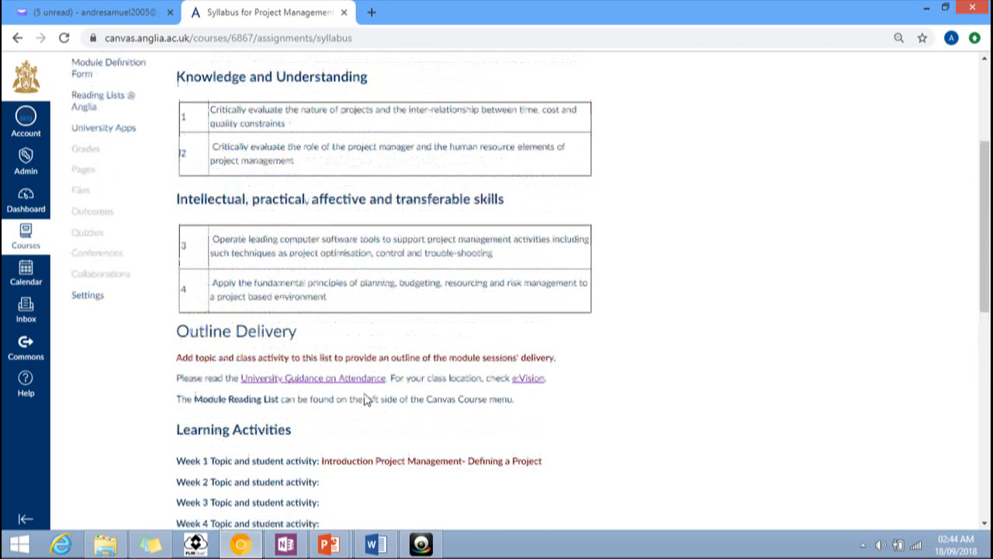
{"action": "scroll", "coordinate": [363, 405], "scroll_direction": "up", "scroll_amount": 1}
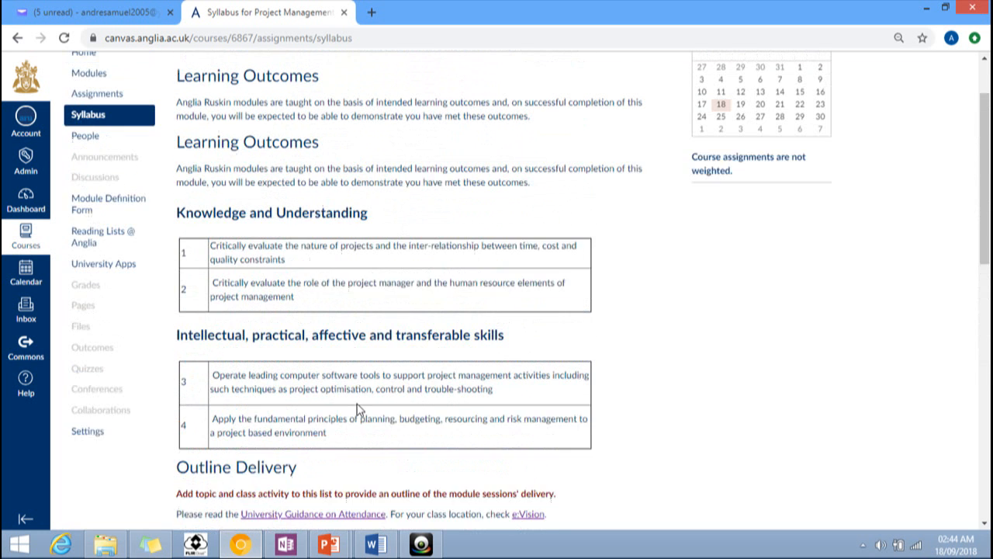
Step: Browse the Project Management course's Home, Assignments and Syllabus pages
{"action": "scroll", "coordinate": [359, 404], "scroll_direction": "up", "scroll_amount": 1}
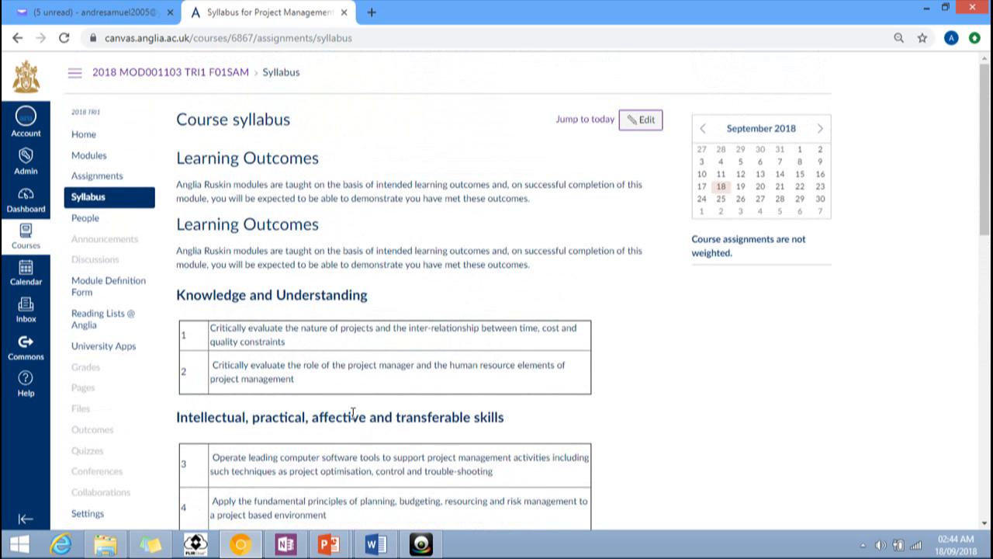
{"action": "left_click", "coordinate": [87, 135]}
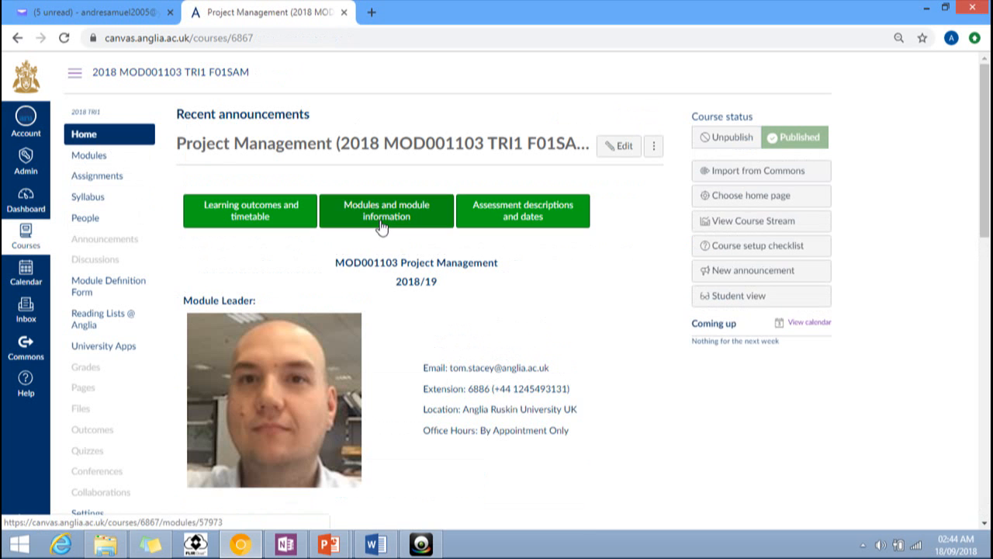
{"action": "scroll", "coordinate": [578, 303], "scroll_direction": "down", "scroll_amount": 3}
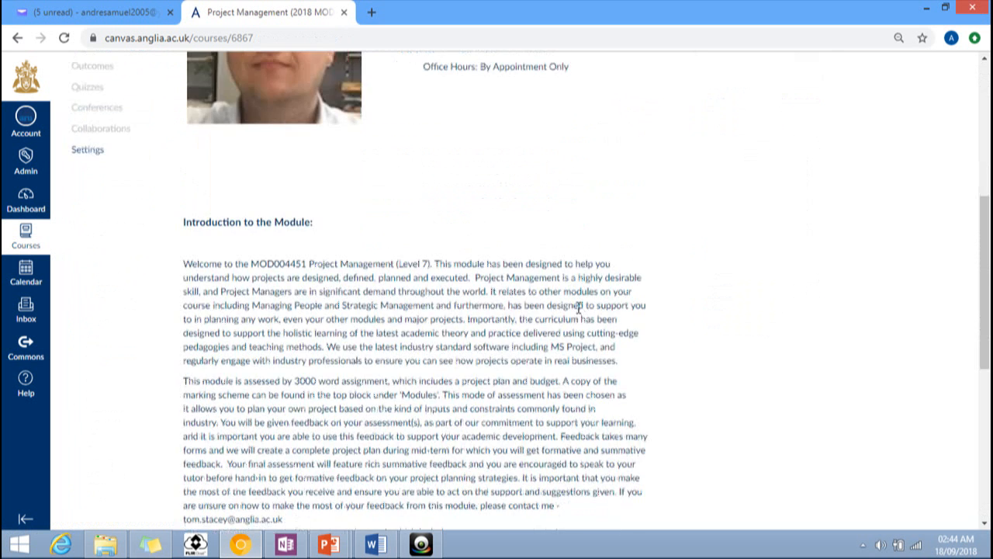
{"action": "scroll", "coordinate": [578, 308], "scroll_direction": "up", "scroll_amount": 3}
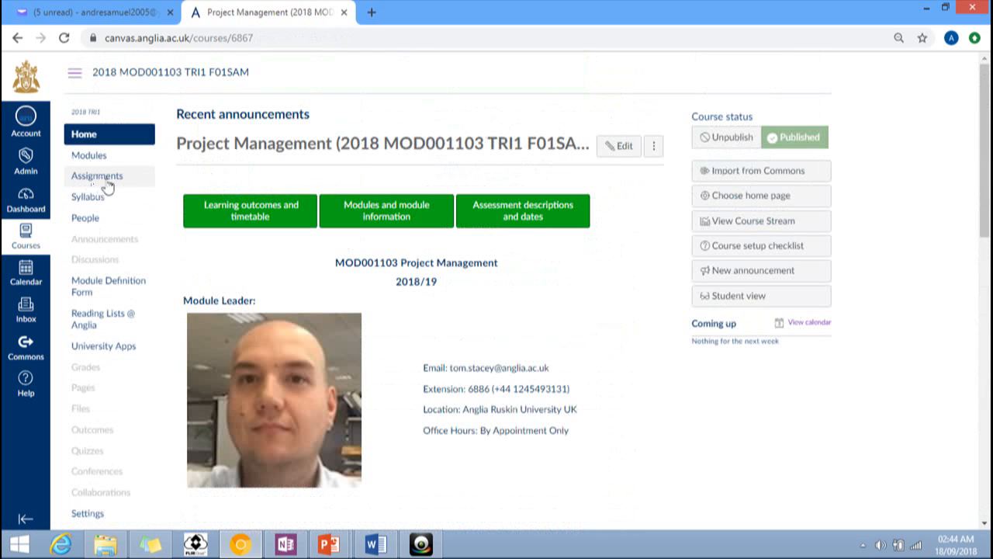
{"action": "left_click", "coordinate": [139, 179]}
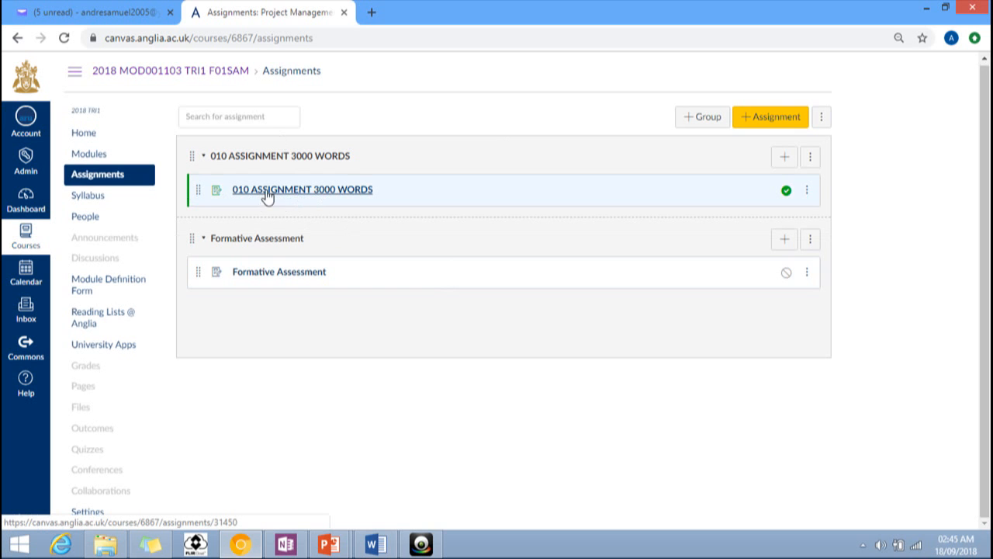
{"action": "left_click", "coordinate": [89, 196]}
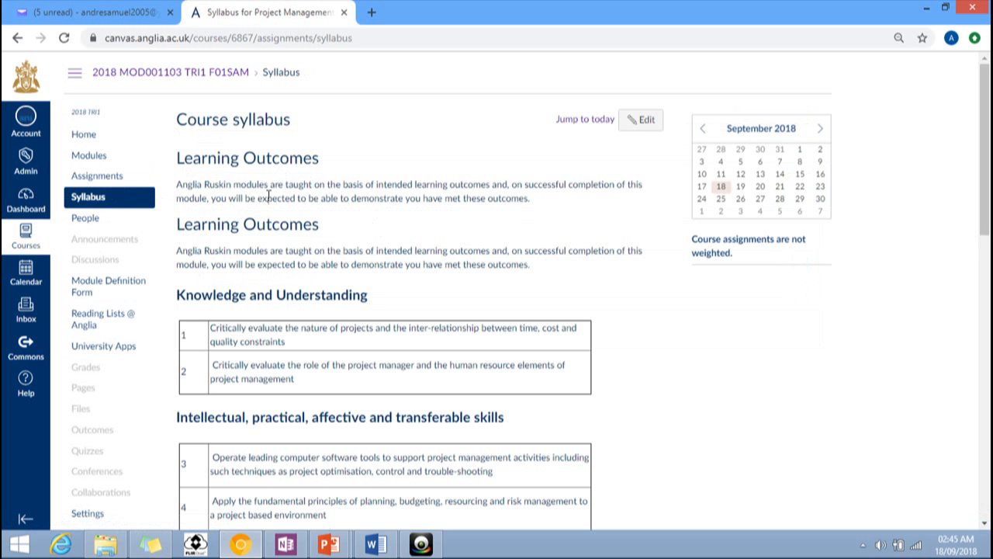
Step: Return to the Canvas Dashboard showing the course cards
{"action": "scroll", "coordinate": [326, 286], "scroll_direction": "down", "scroll_amount": 4}
{"action": "scroll", "coordinate": [324, 283], "scroll_direction": "down", "scroll_amount": 2}
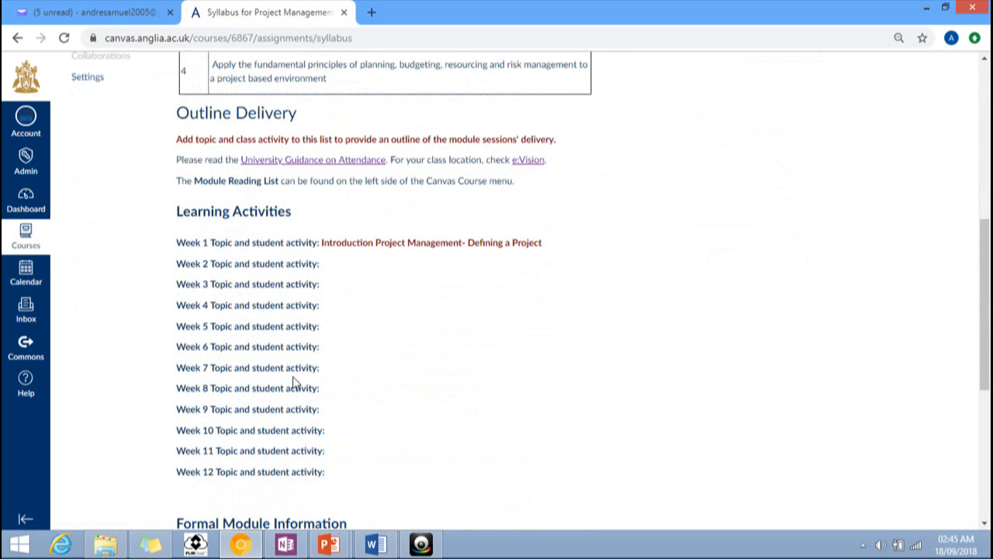
{"action": "scroll", "coordinate": [306, 467], "scroll_direction": "up", "scroll_amount": 6}
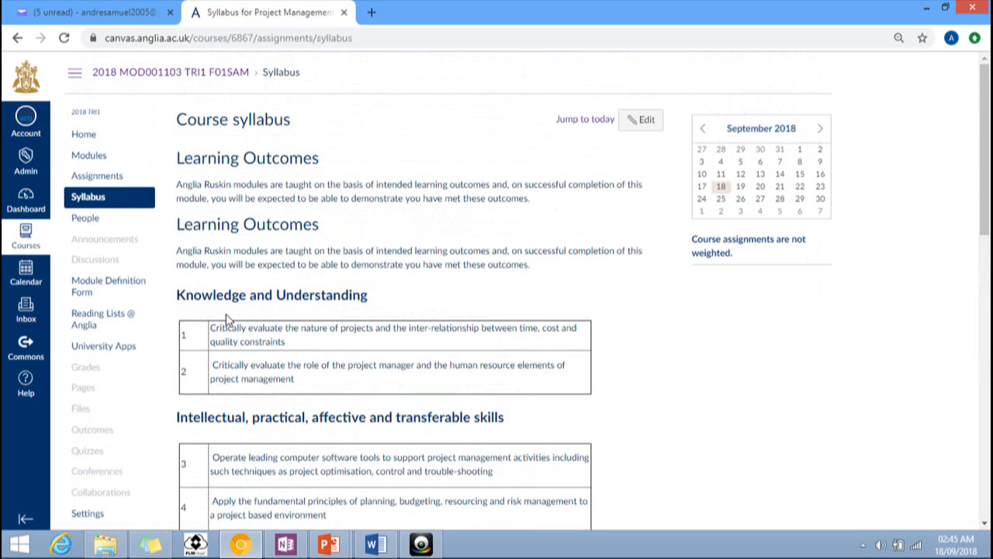
{"action": "left_click", "coordinate": [26, 202]}
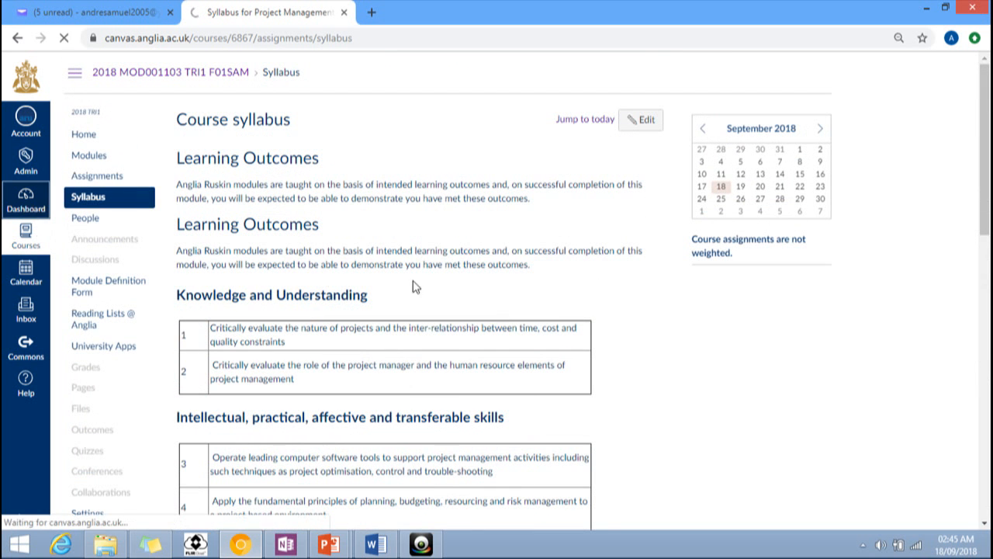
{"action": "scroll", "coordinate": [406, 299], "scroll_direction": "down", "scroll_amount": 5}
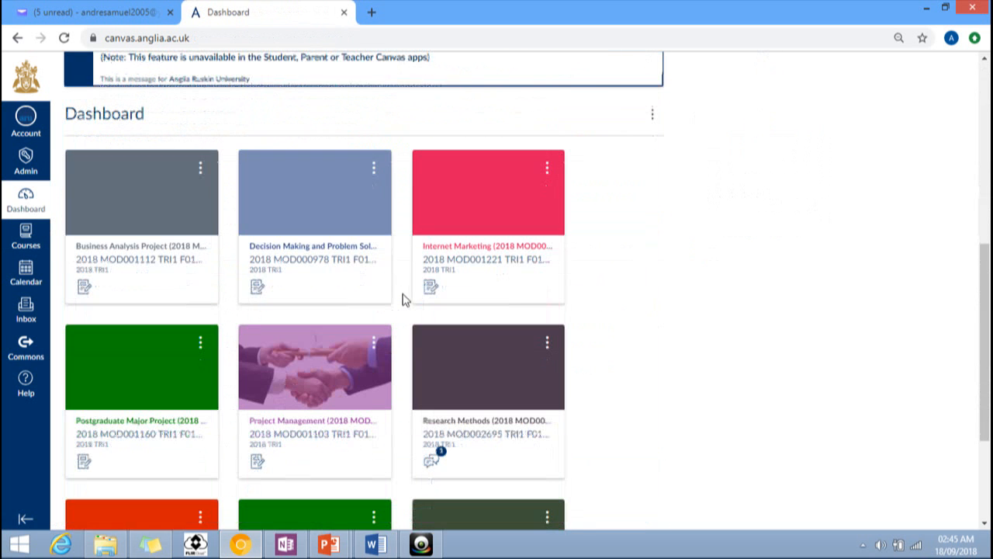
Step: Open the Decision Making and Problem Solving course's Modules page listing Week 1 to Week 6
{"action": "left_click", "coordinate": [301, 265]}
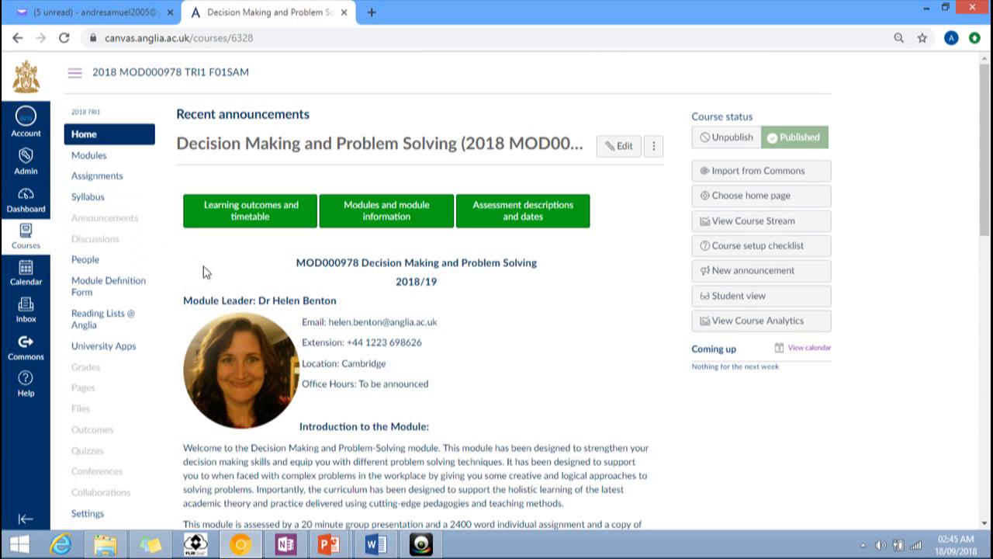
{"action": "left_click", "coordinate": [96, 161]}
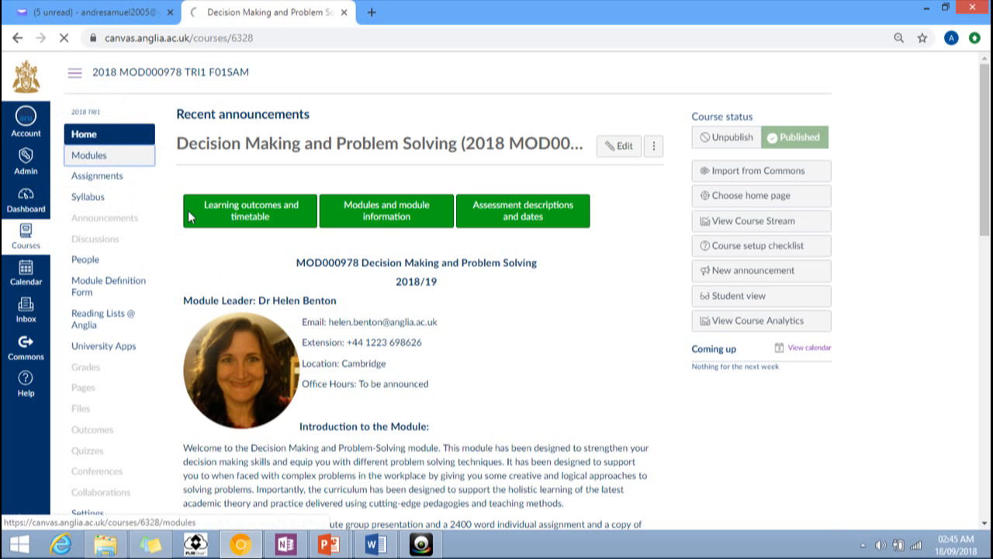
{"action": "scroll", "coordinate": [402, 256], "scroll_direction": "down", "scroll_amount": 3}
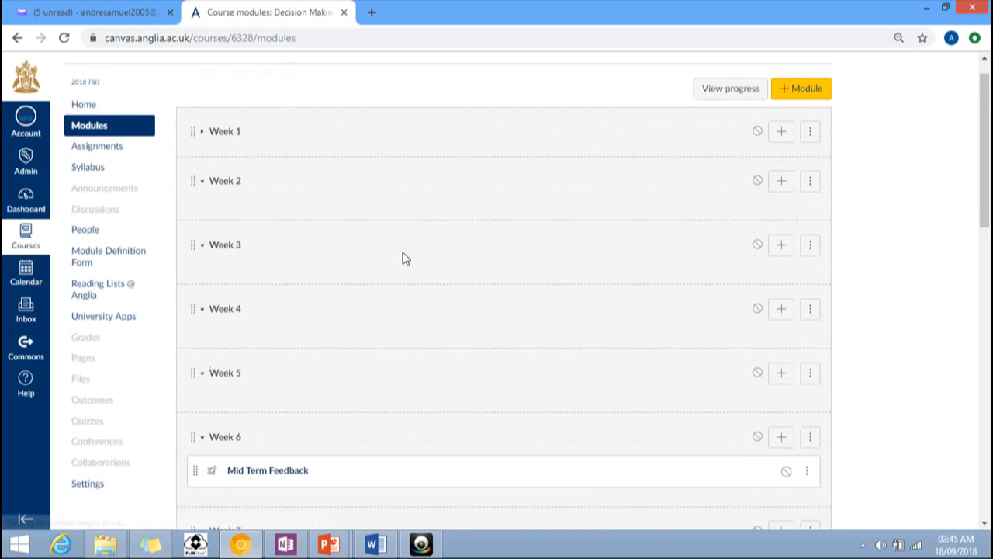
{"action": "scroll", "coordinate": [402, 257], "scroll_direction": "up", "scroll_amount": 3}
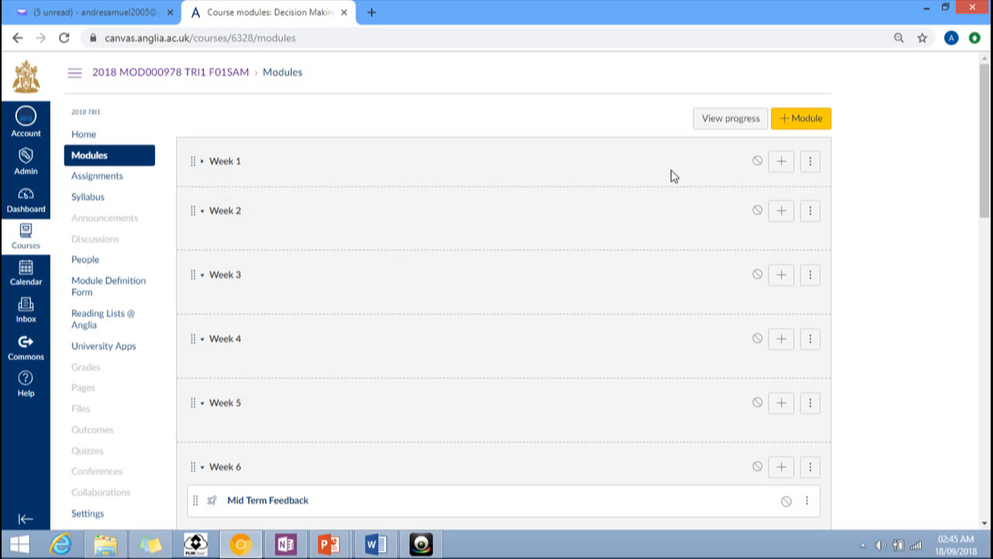
Step: Choose Edit from the Week 1 module's options menu
{"action": "left_click", "coordinate": [782, 165]}
{"action": "left_click", "coordinate": [814, 167]}
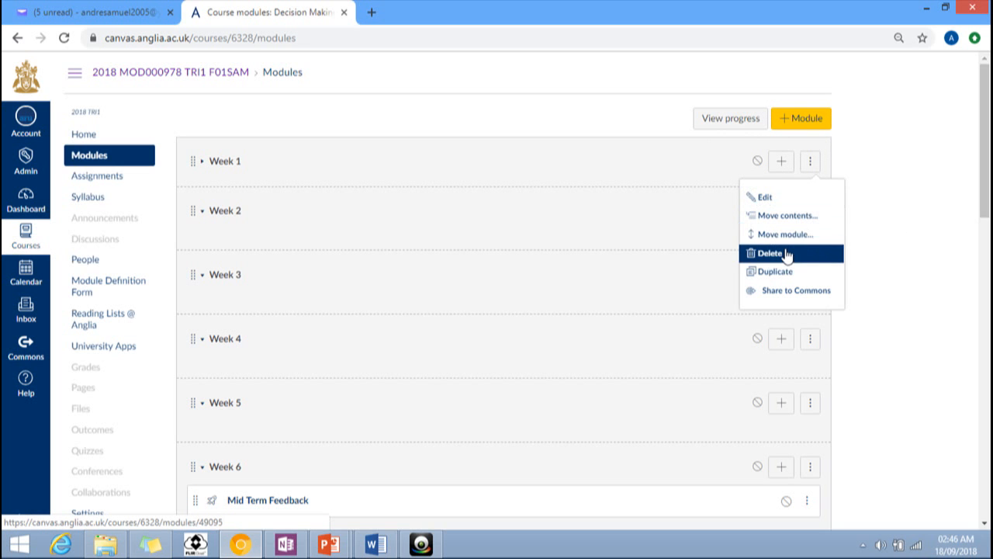
{"action": "left_click", "coordinate": [785, 198]}
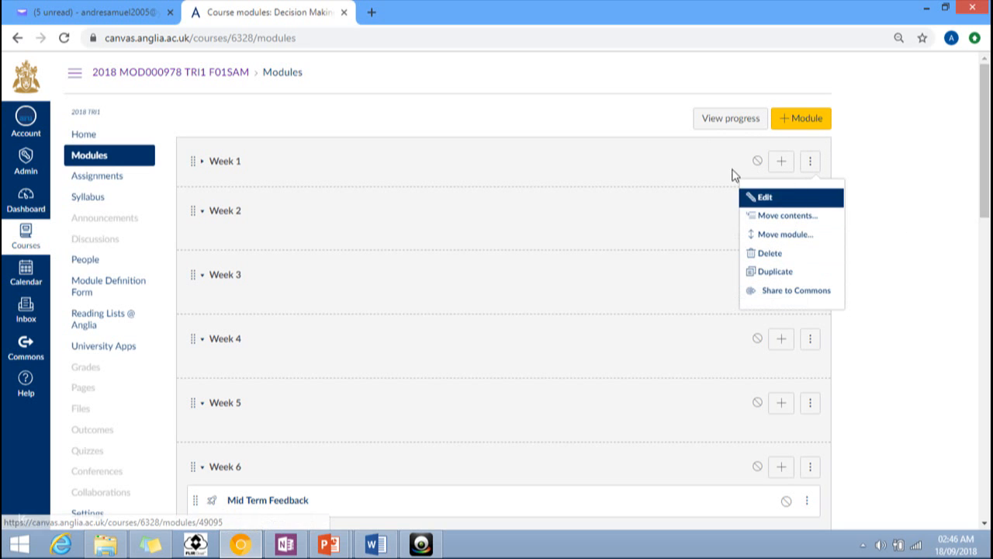
Step: Start adding a File item to Week 1 as a [ New file ] upload
{"action": "left_click", "coordinate": [782, 163]}
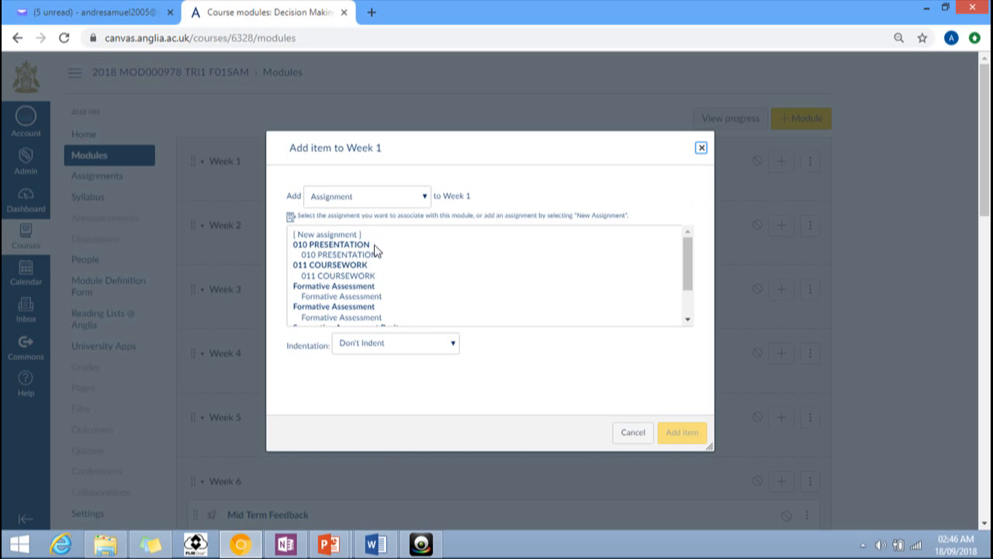
{"action": "left_click", "coordinate": [294, 202]}
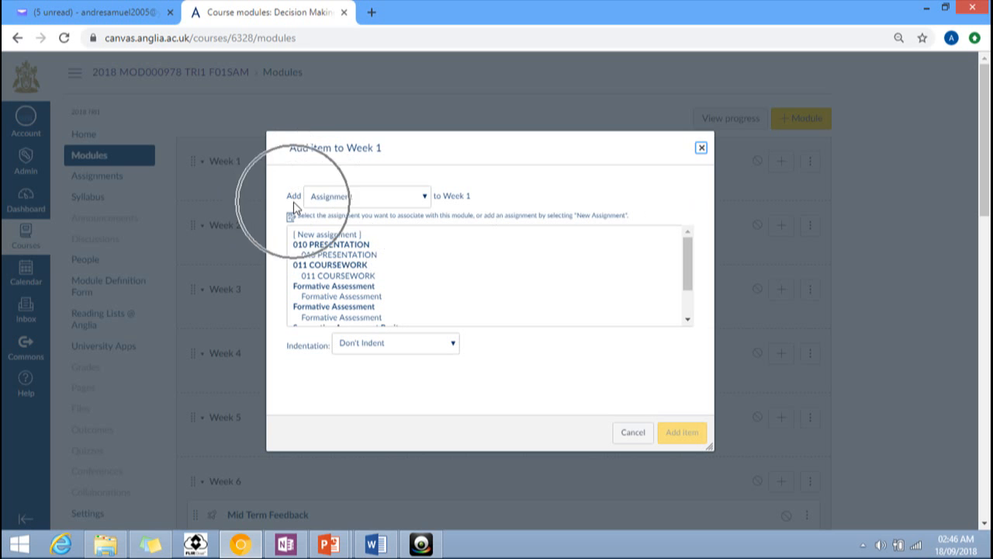
{"action": "left_click", "coordinate": [425, 198]}
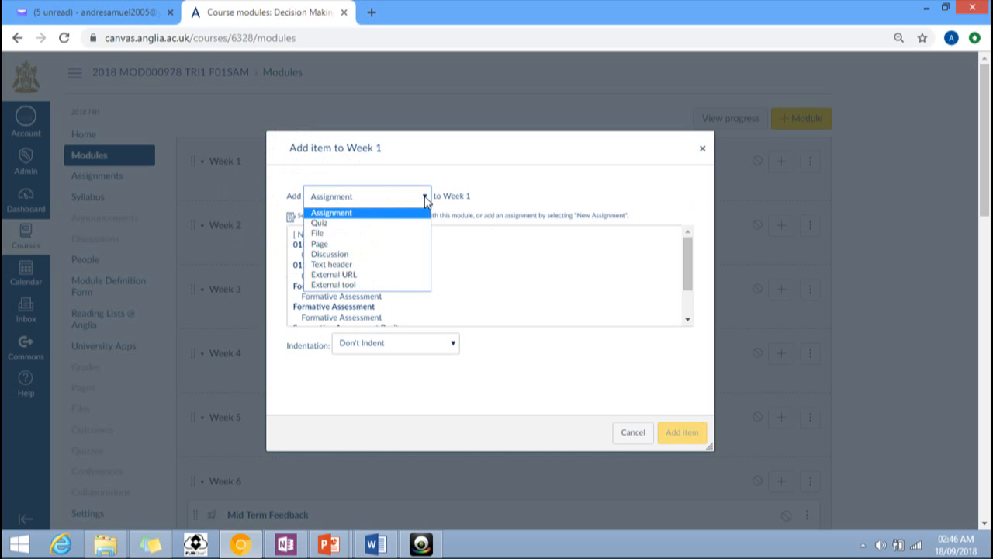
{"action": "left_click", "coordinate": [347, 238]}
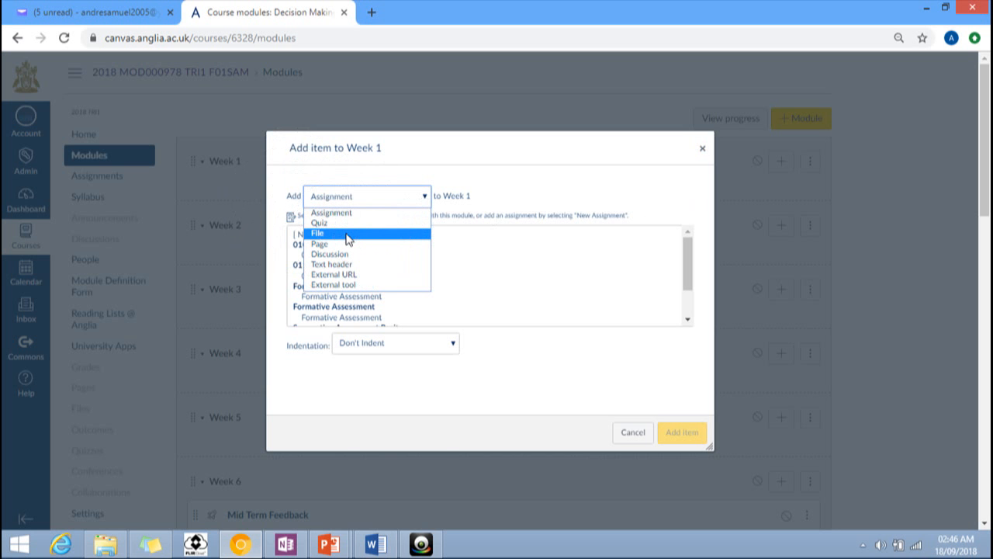
{"action": "left_click", "coordinate": [347, 236]}
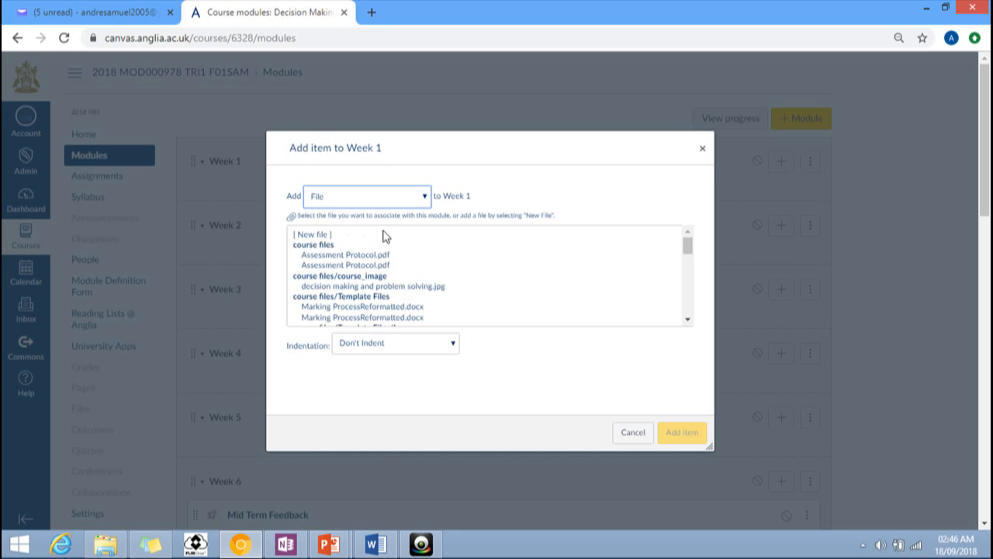
{"action": "left_click", "coordinate": [312, 238]}
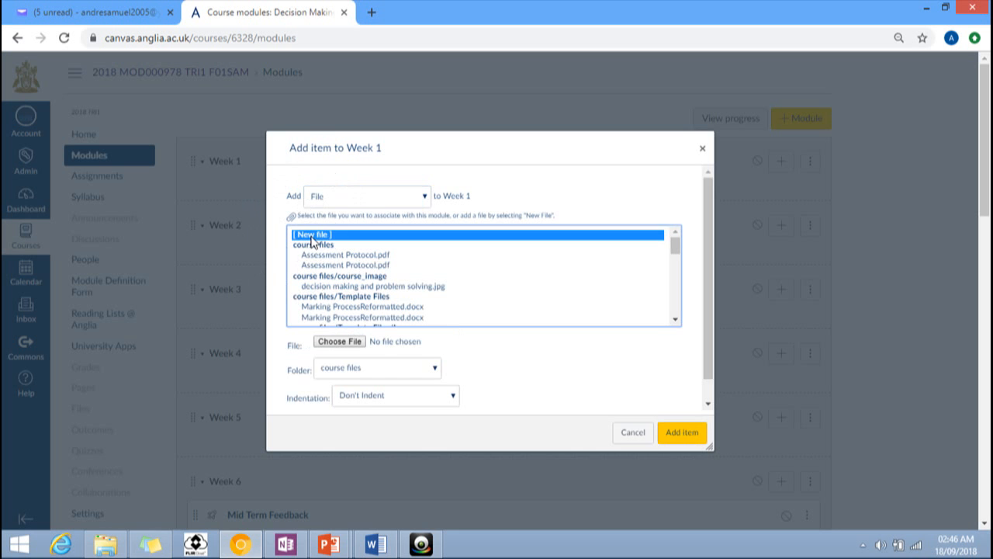
{"action": "key", "text": "ctrl"}
Step: Upload Session 1- Introduction.pptx from Decision Making and Pro Solv > 2016 as the Week 1 item
{"action": "left_click", "coordinate": [344, 349]}
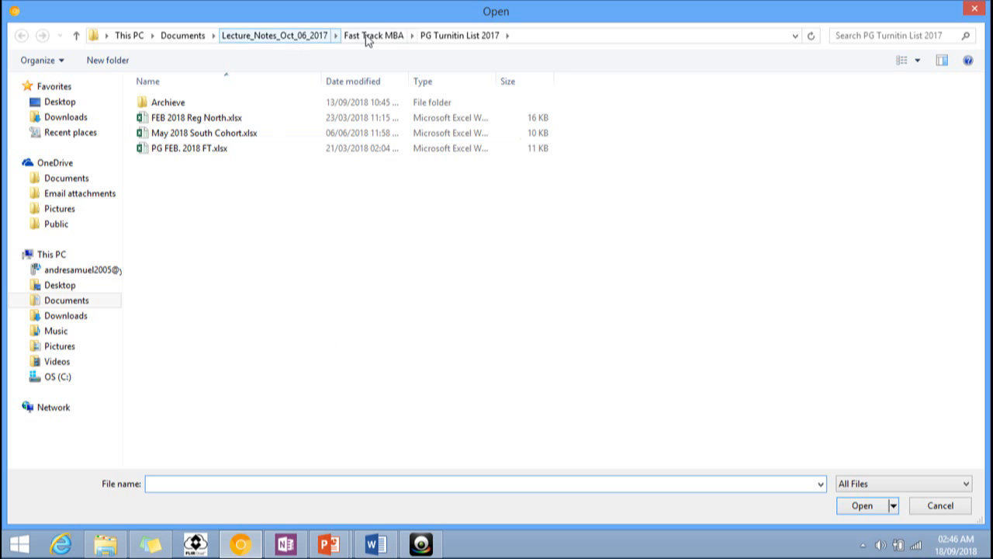
{"action": "left_click", "coordinate": [368, 37]}
{"action": "double_click", "coordinate": [179, 161]}
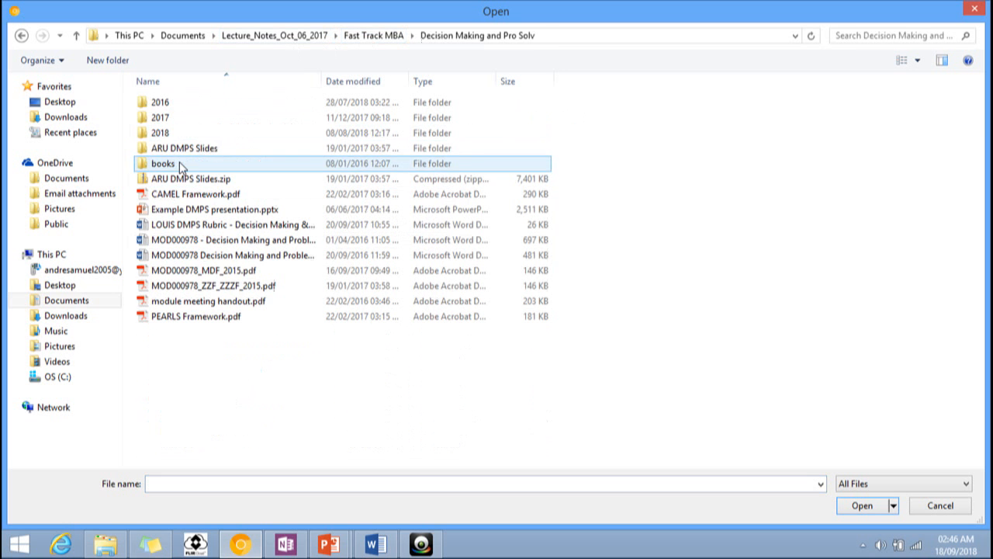
{"action": "double_click", "coordinate": [161, 103]}
{"action": "scroll", "coordinate": [307, 357], "scroll_direction": "down", "scroll_amount": 1}
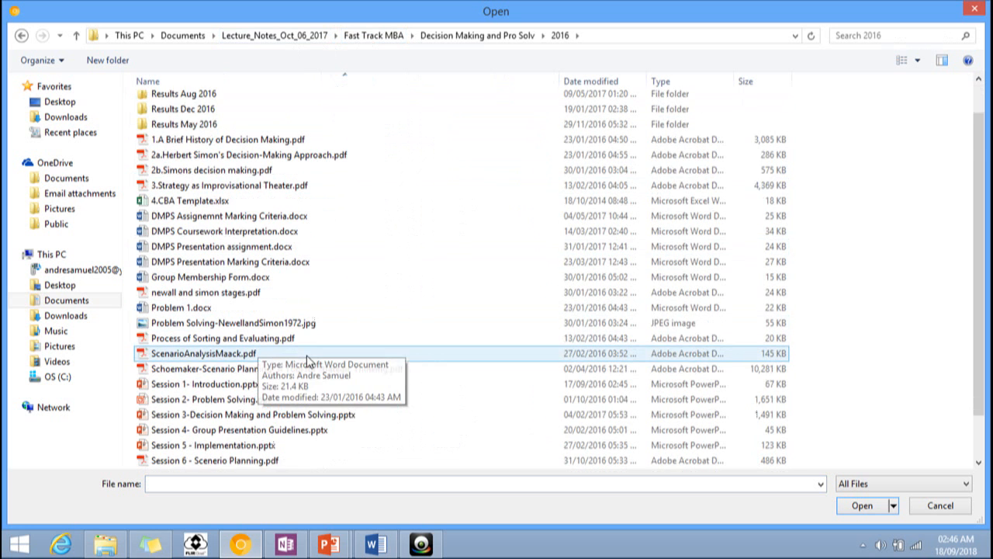
{"action": "scroll", "coordinate": [308, 359], "scroll_direction": "down", "scroll_amount": 1}
{"action": "double_click", "coordinate": [183, 338]}
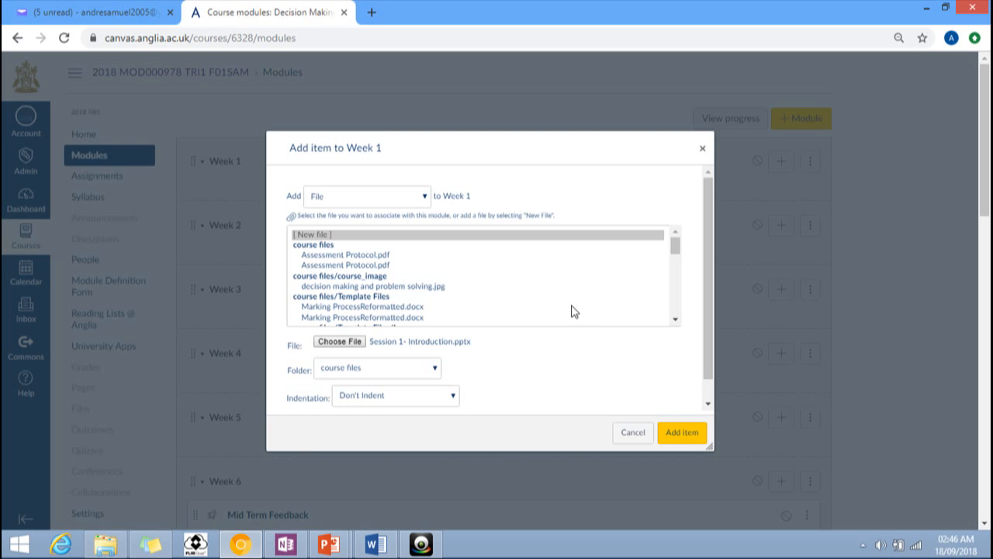
{"action": "left_click", "coordinate": [676, 433]}
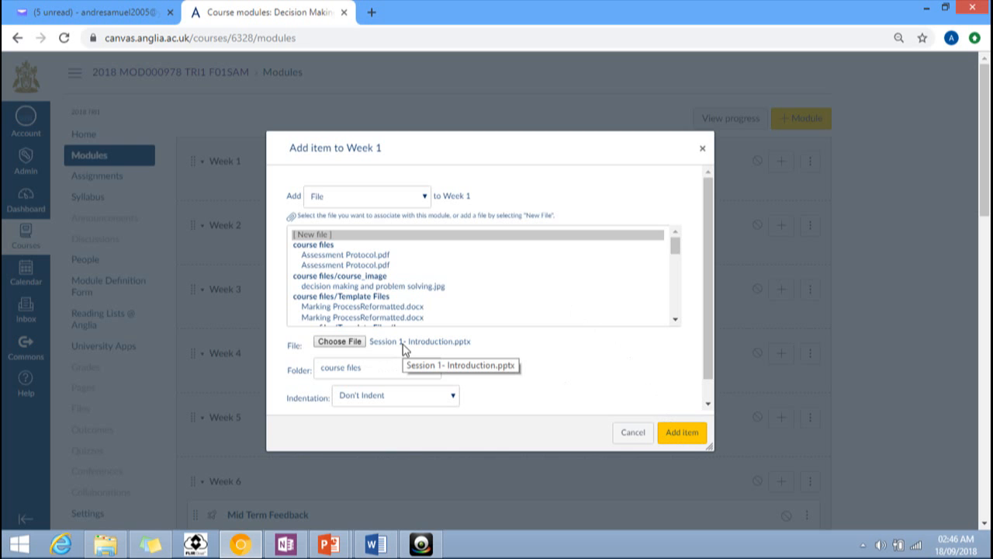
{"action": "left_click", "coordinate": [681, 432]}
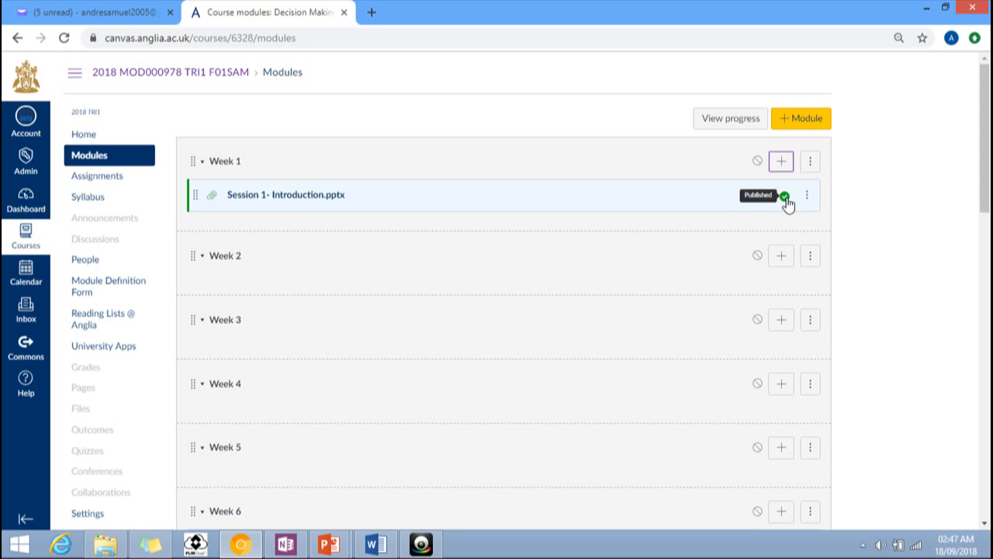
Step: Publish Week 1 and prefix the Session 1- Introduction.pptx item's title with the lecturer's name
{"action": "left_click", "coordinate": [758, 162]}
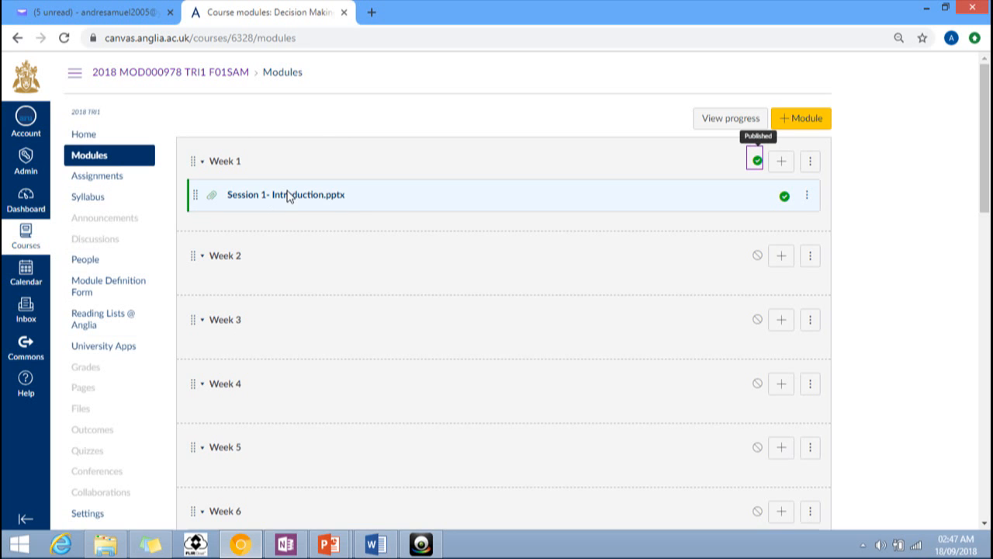
{"action": "key", "text": "ctrl"}
{"action": "key", "text": "ctrl"}
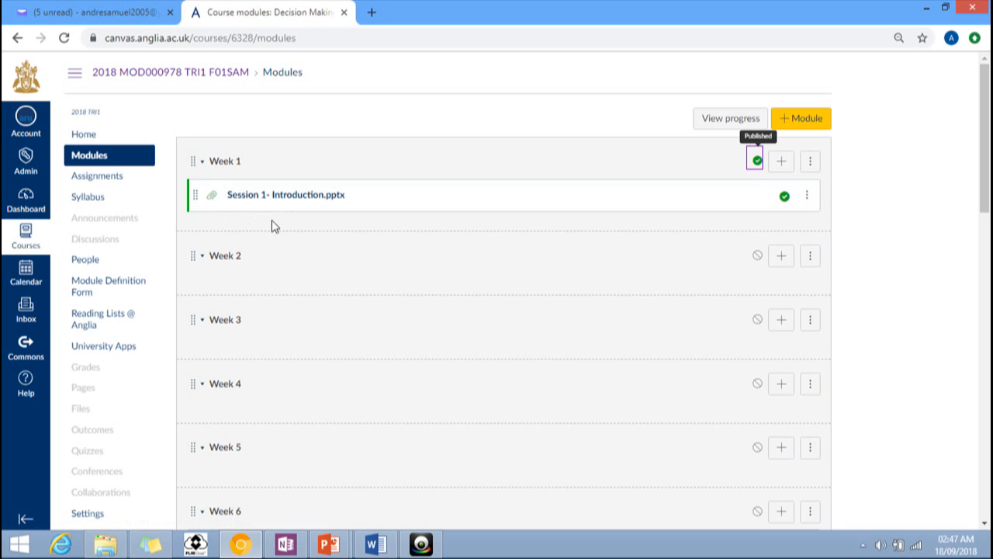
{"action": "left_click", "coordinate": [807, 200]}
{"action": "left_click", "coordinate": [774, 245]}
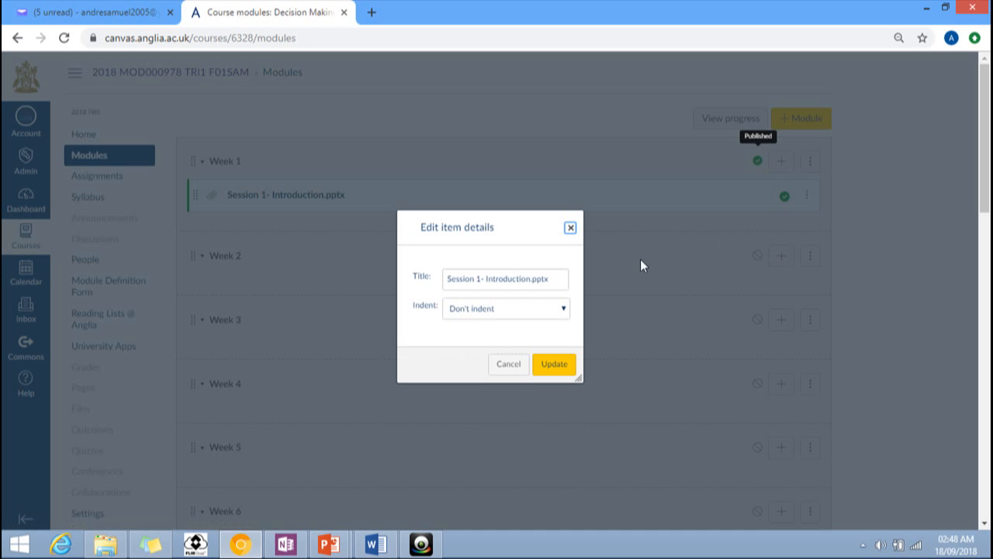
{"action": "left_click", "coordinate": [450, 280]}
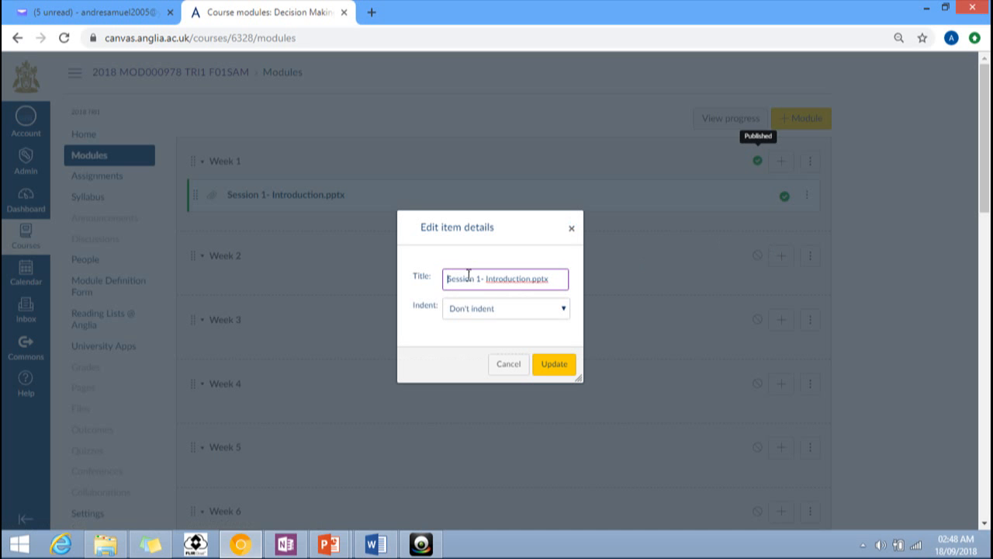
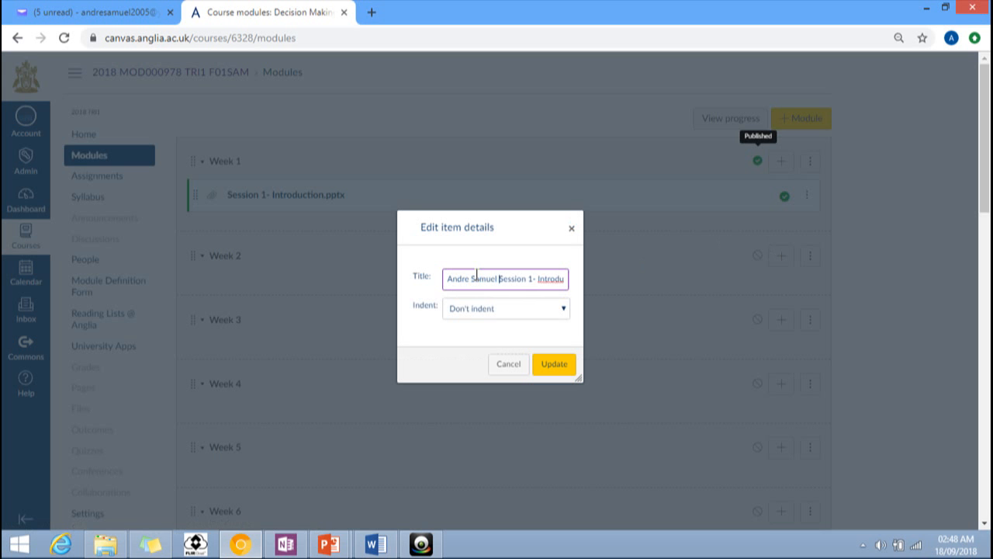
{"action": "left_click", "coordinate": [552, 364]}
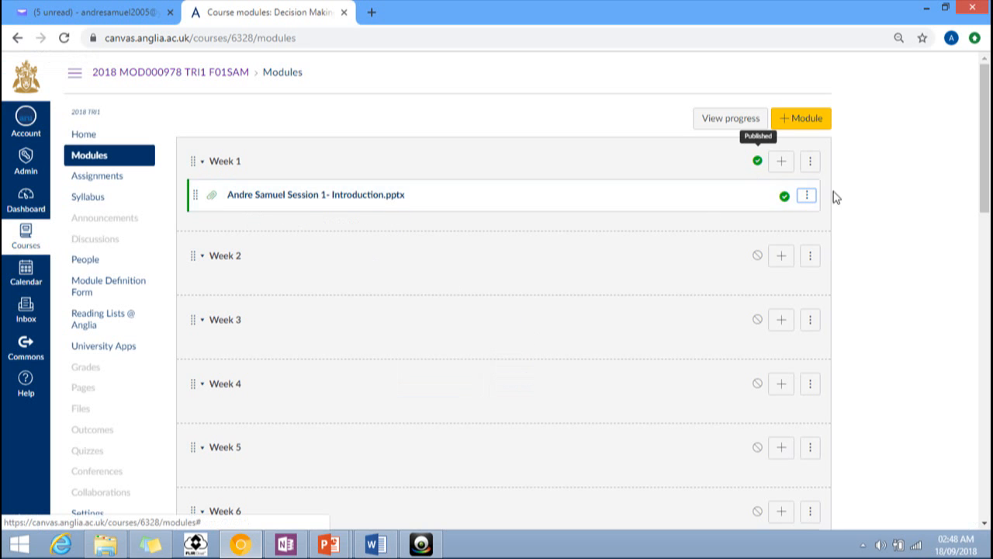
Step: Add Session 2- Problem Solving.ppt from the 2016 folder as a new file item in Week 1
{"action": "left_click", "coordinate": [781, 165]}
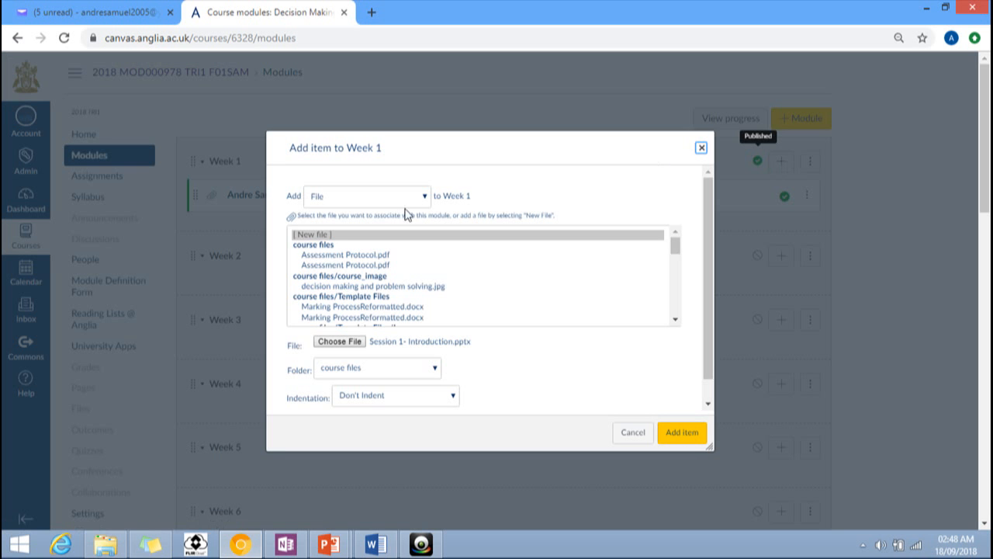
{"action": "left_click", "coordinate": [323, 240]}
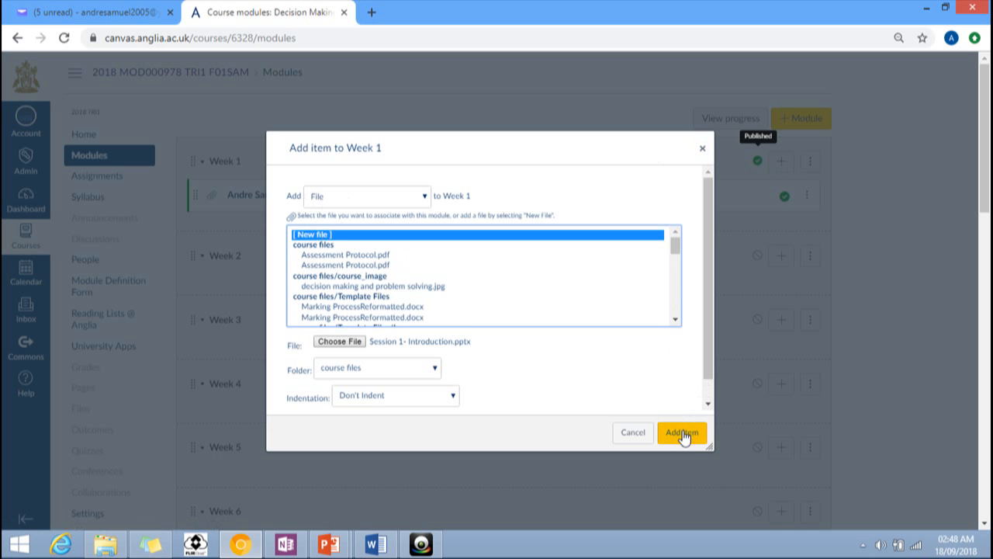
{"action": "left_click", "coordinate": [339, 342]}
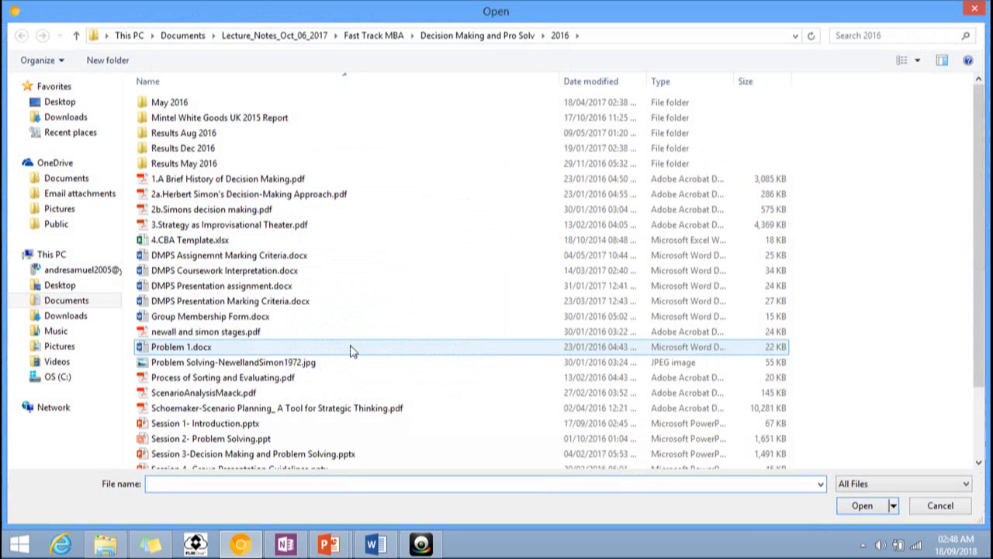
{"action": "double_click", "coordinate": [211, 440]}
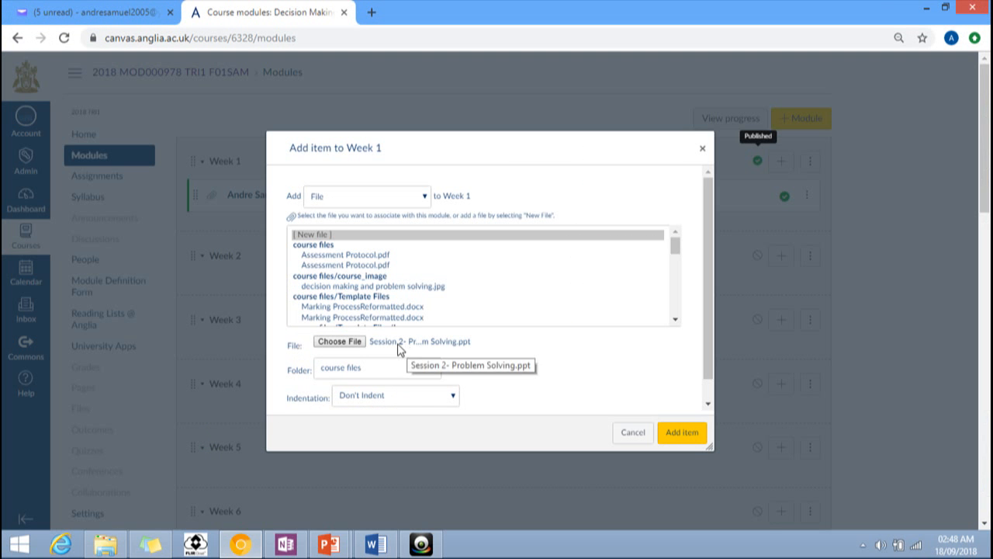
{"action": "left_click", "coordinate": [682, 439]}
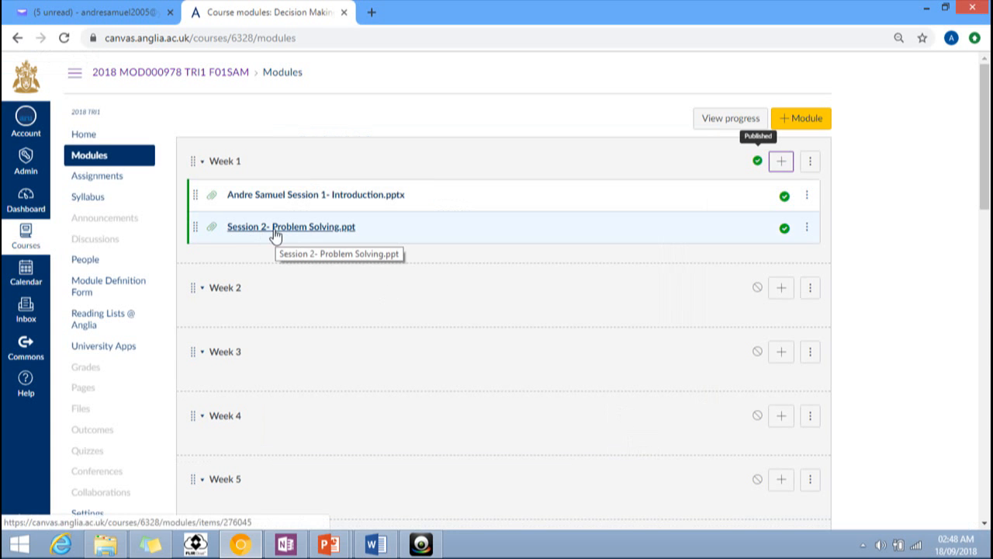
Step: Retitle the Session 2 item as the second lecturer's name followed by 'Session 1- Introduction'
{"action": "left_click", "coordinate": [810, 230]}
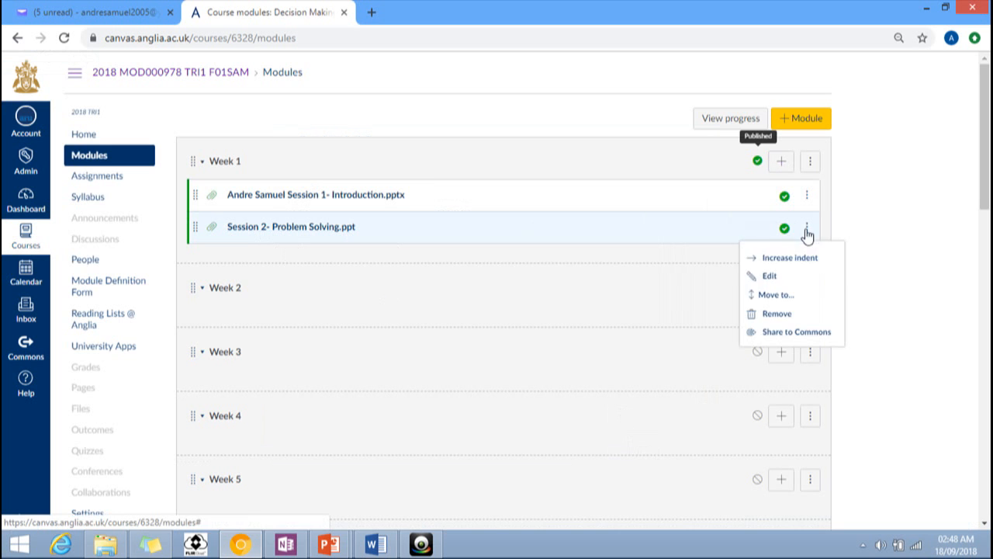
{"action": "left_click", "coordinate": [770, 278]}
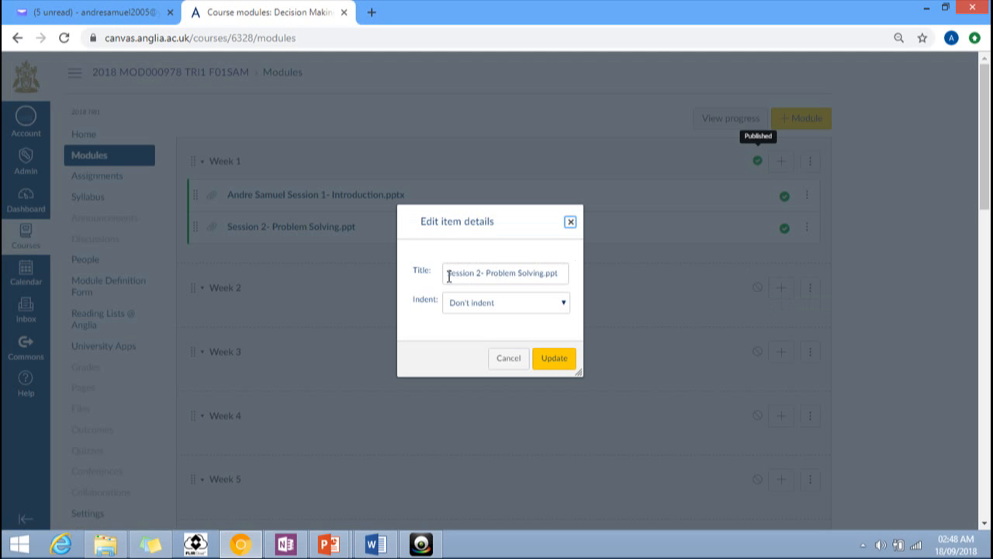
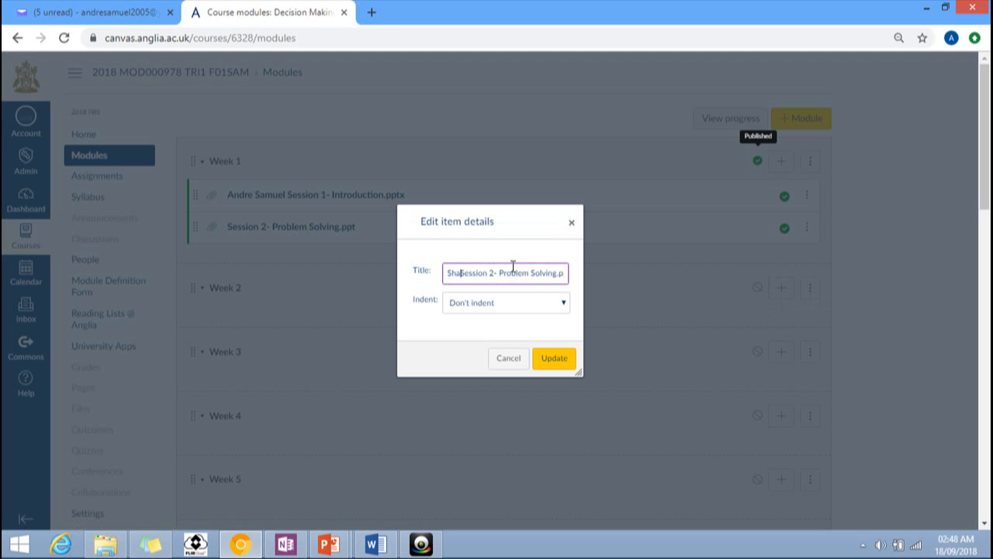
{"action": "left_click", "coordinate": [530, 273]}
{"action": "key", "text": "BackSpace"}
{"action": "type", "text": "1"}
{"action": "left_click_drag", "start_coordinate": [533, 269], "coordinate": [575, 282]}
{"action": "type", "text": "Introduction"}
{"action": "left_click", "coordinate": [556, 358]}
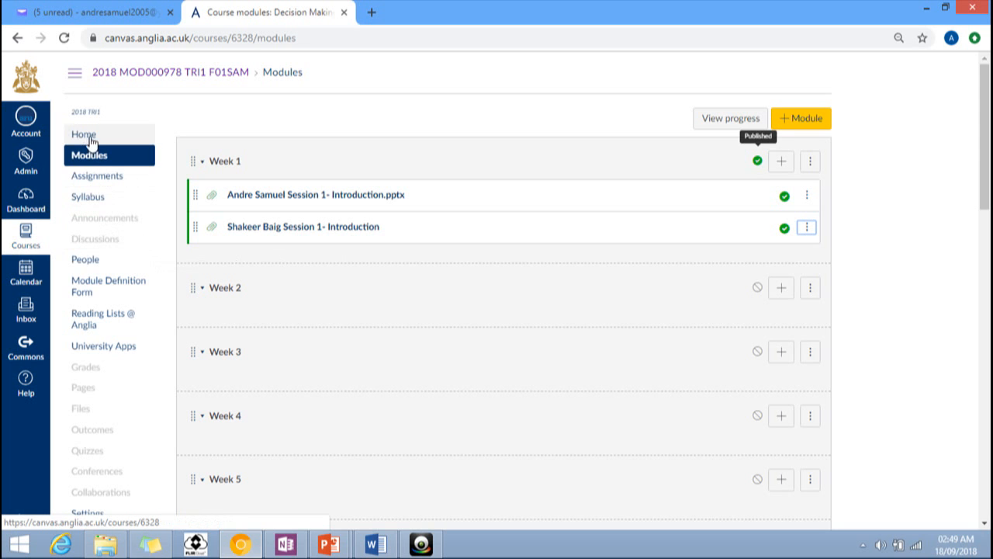
{"action": "mouse_move", "coordinate": [429, 549]}
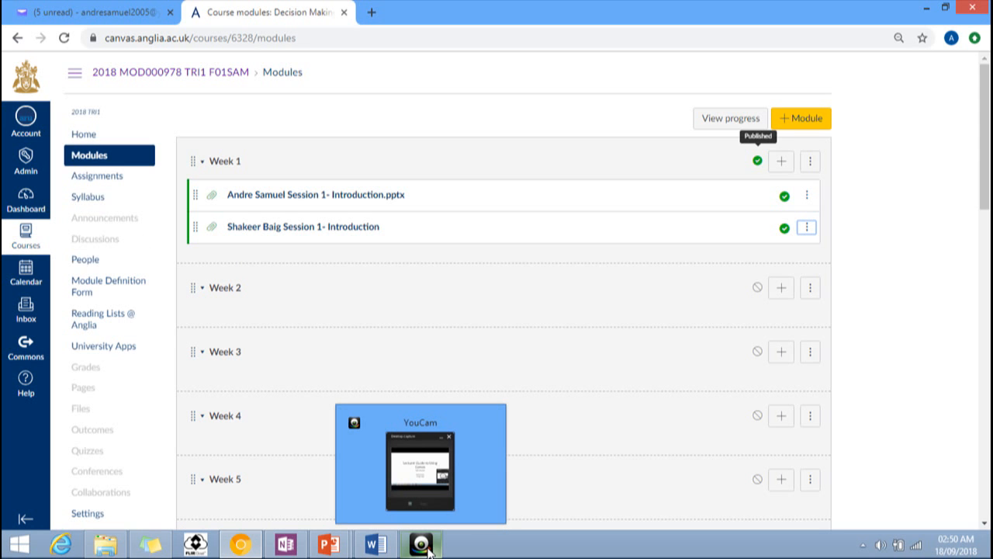
{"action": "left_click", "coordinate": [425, 546]}
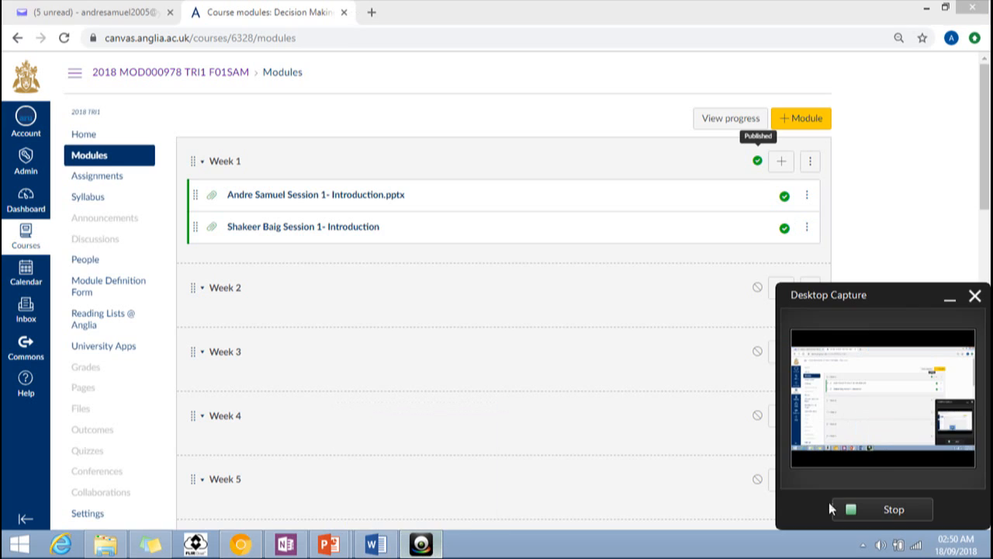